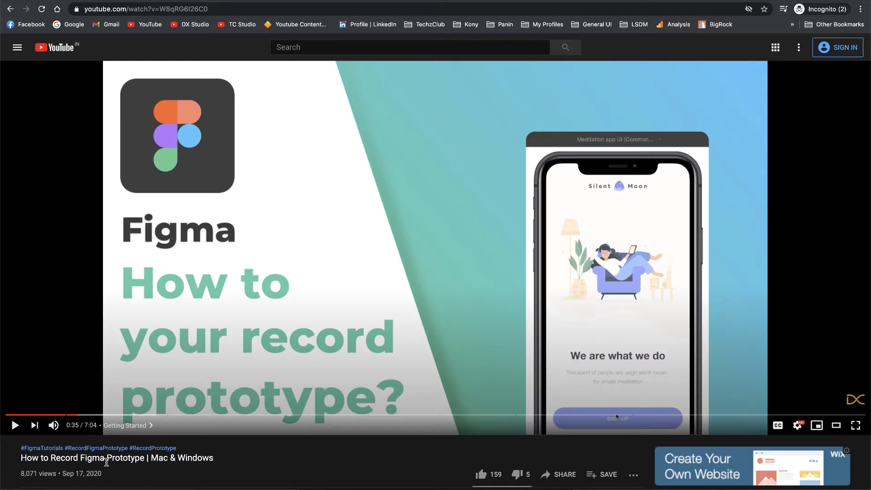
Scroll down past the YouTube tutorial's comments.
scroll(106, 462, down, 10)
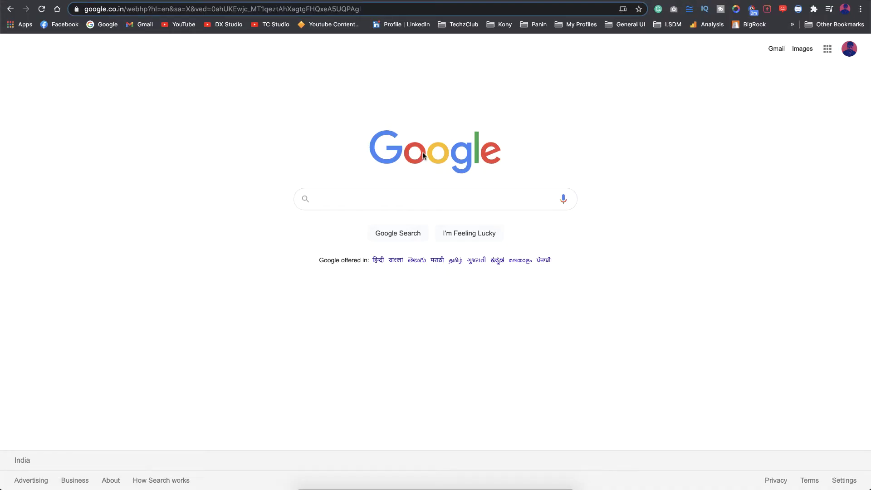
Search Google for 'free macbook mockup'.
click(403, 205)
text(fr)
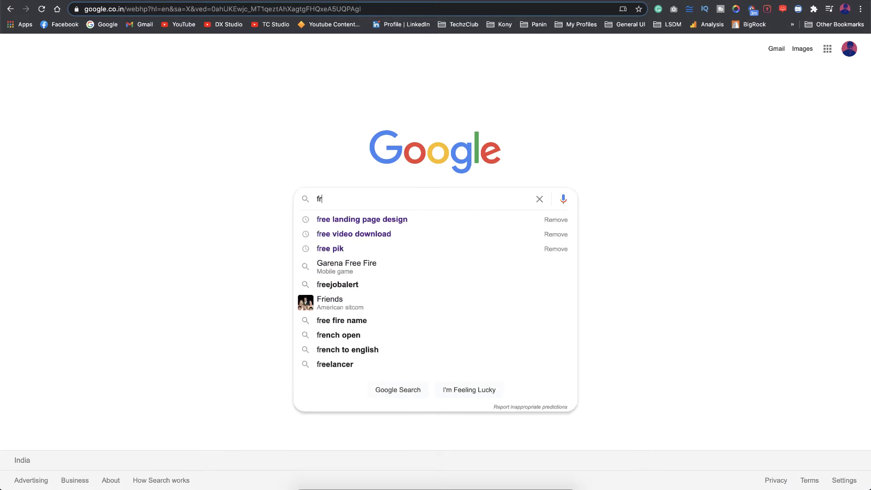
text(ee macbook mo)
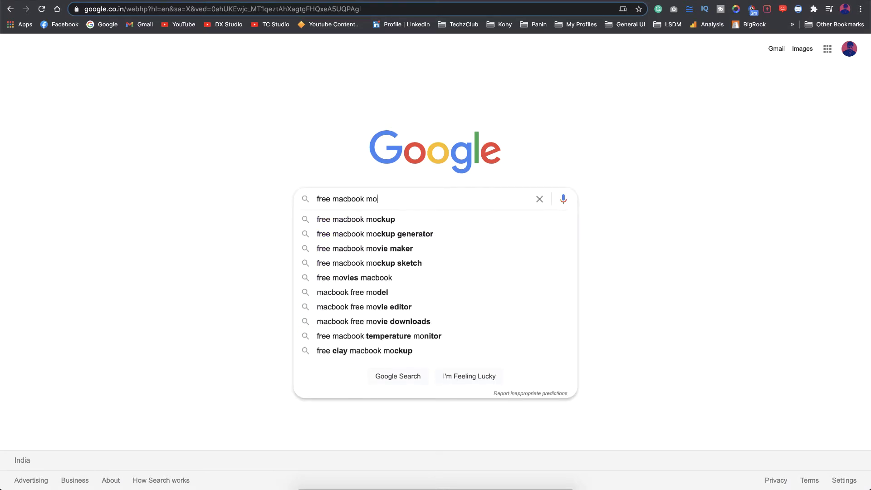
key(Down)
key(Return)
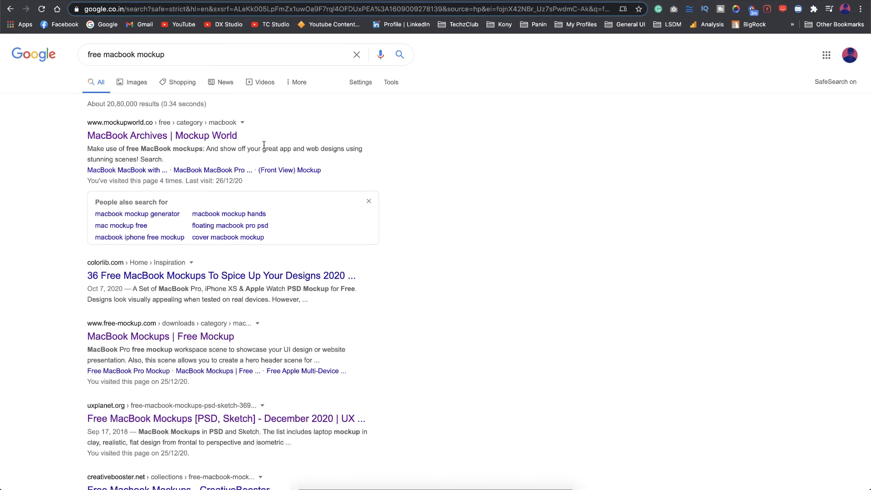
click(229, 136)
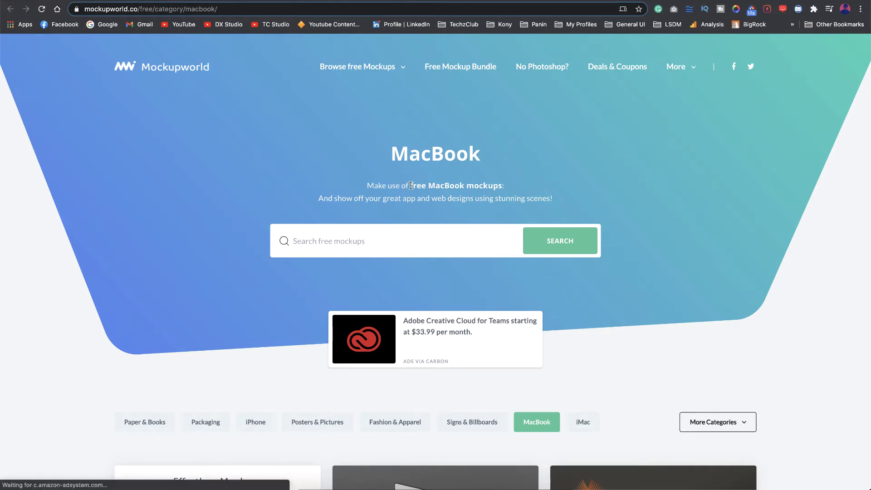
drag(411, 185, 504, 186)
scroll(599, 174, down, 7)
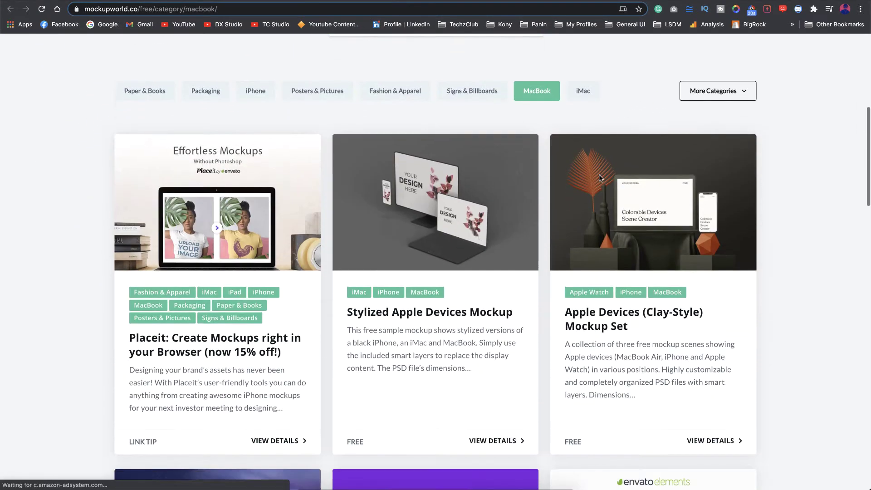
scroll(599, 174, down, 5)
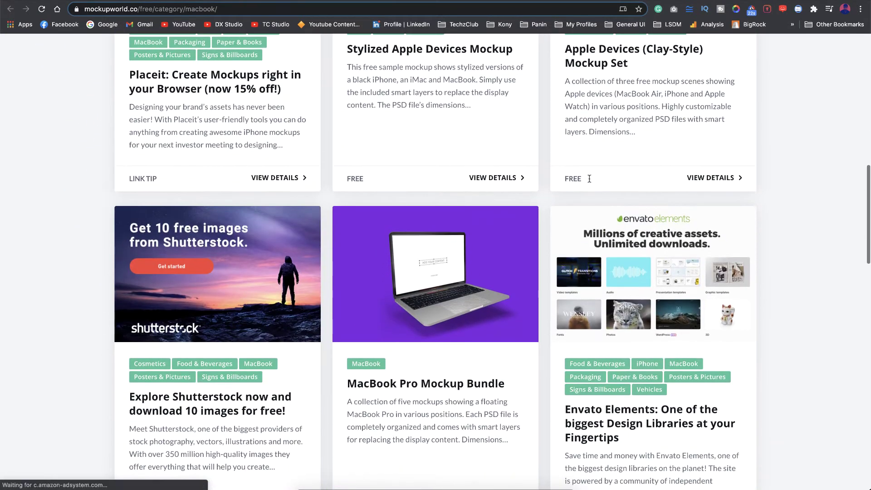
scroll(558, 190, down, 5)
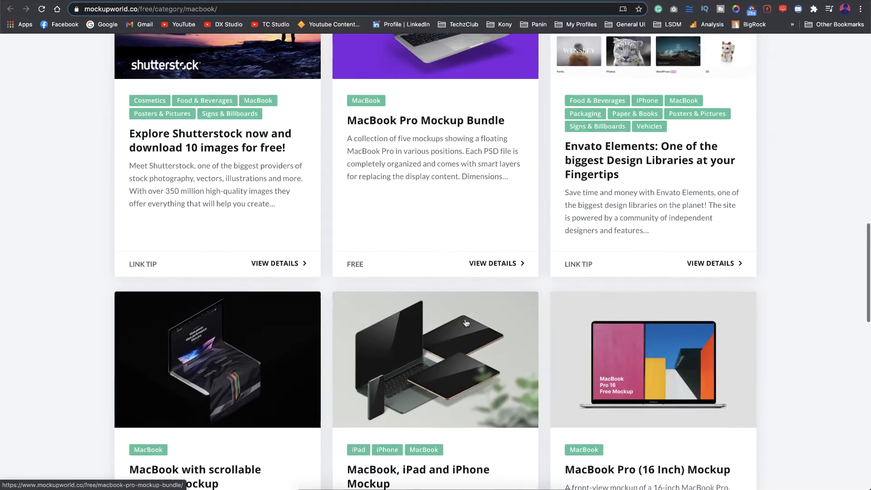
scroll(467, 323, down, 2)
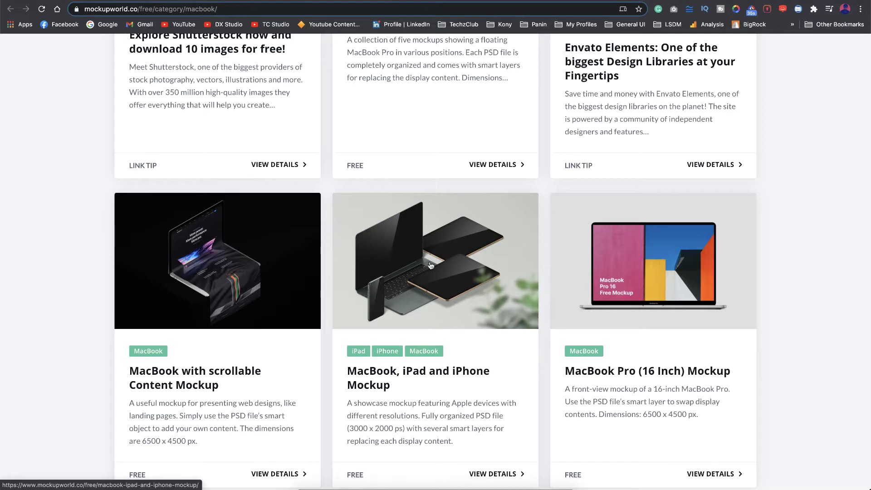
scroll(431, 266, down, 1)
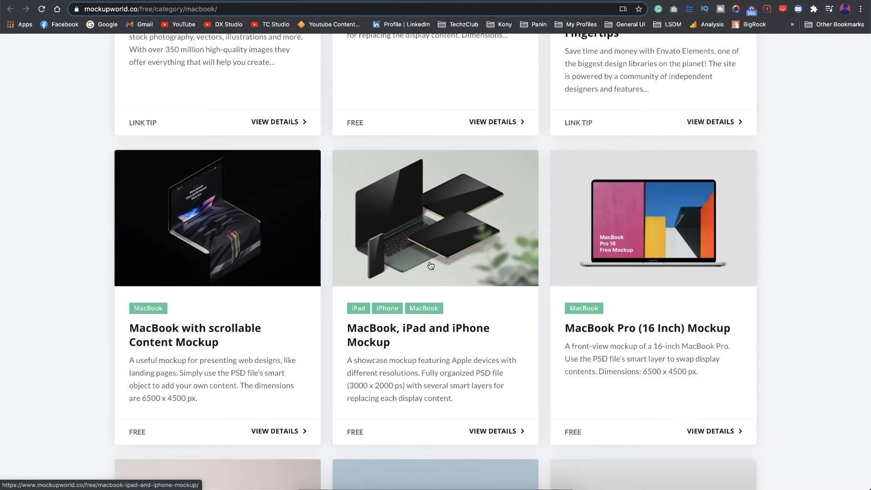
scroll(431, 266, down, 1)
scroll(499, 318, down, 3)
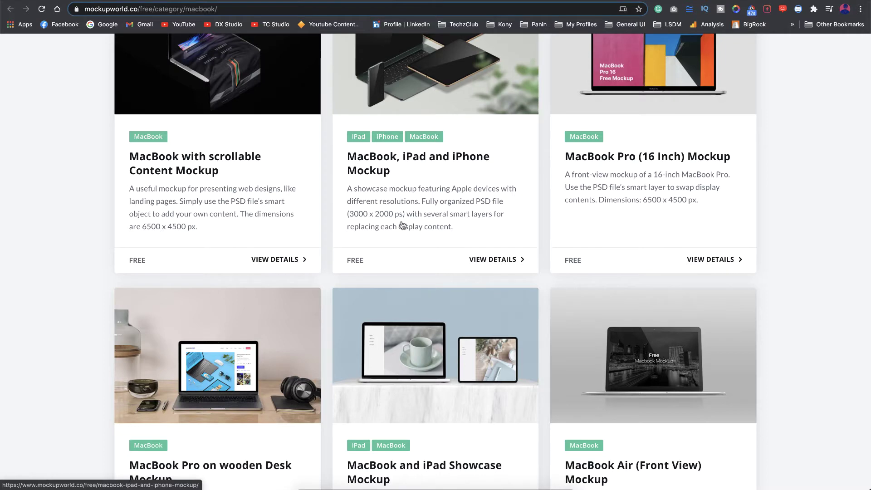
scroll(651, 235, down, 5)
Open the MacBook Pro (16 Inch) Mockup details and go to its free download page.
scroll(652, 236, up, 6)
scroll(651, 236, up, 2)
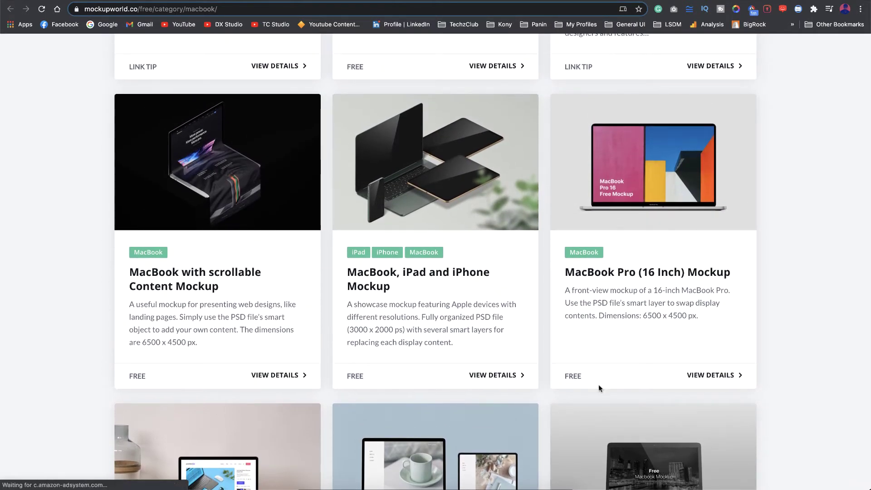
click(615, 377)
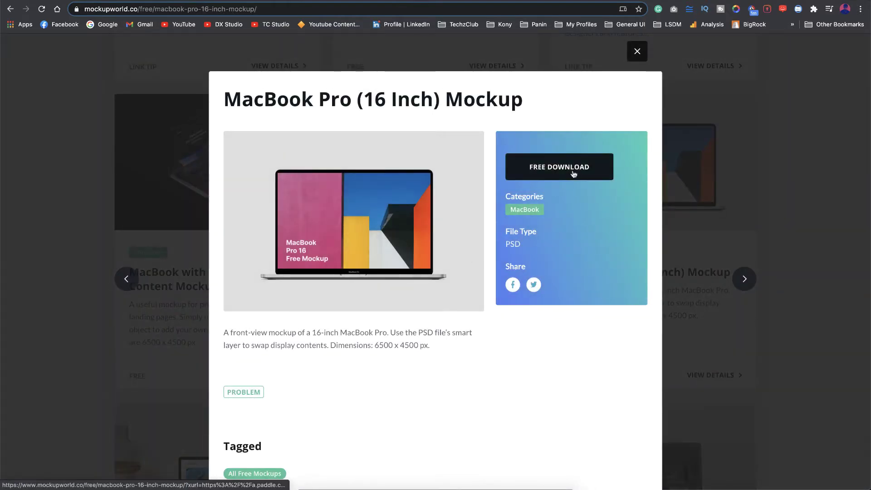
click(573, 173)
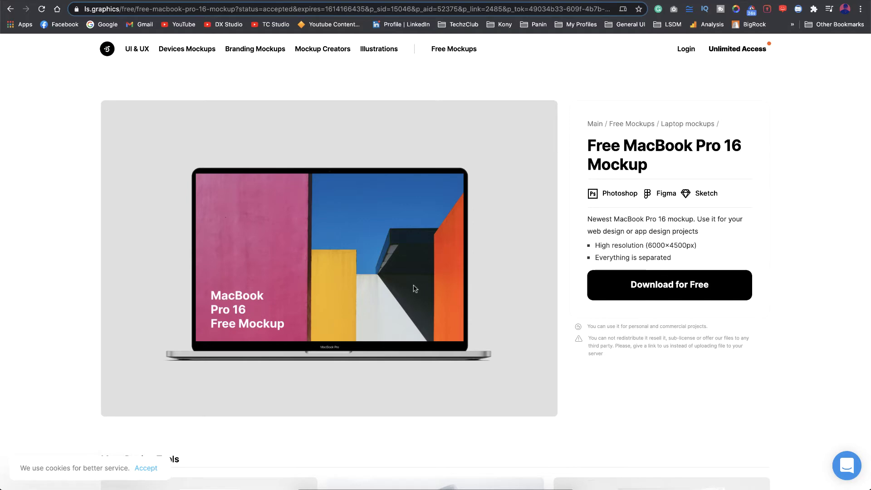
Skim UX Planet's free MacBook mockups article, then switch to the Yellow Images page.
key(super+w)
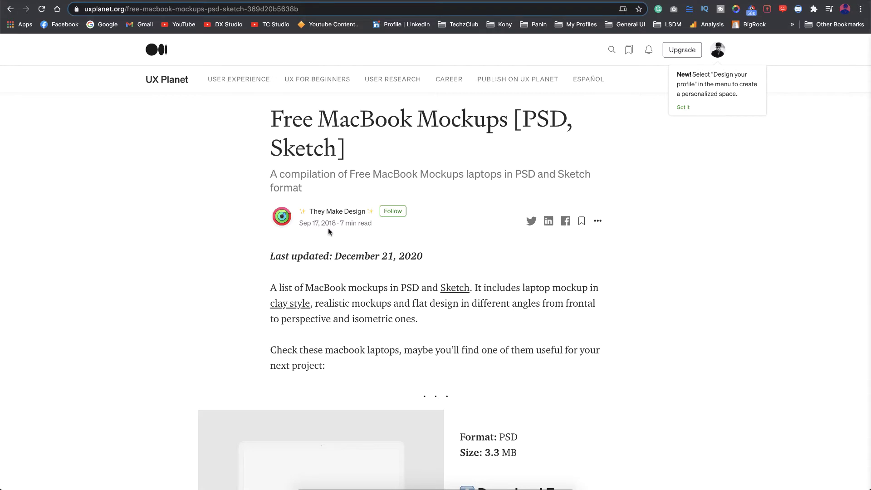
scroll(344, 335, down, 15)
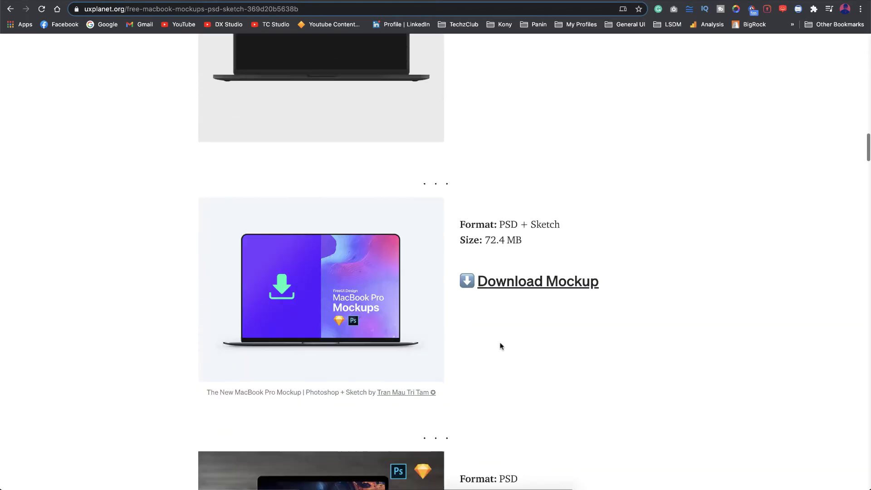
scroll(501, 346, up, 20)
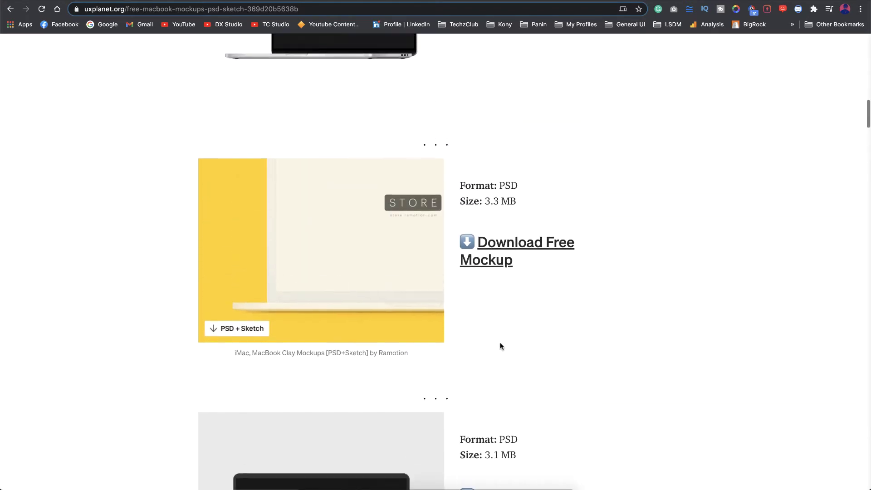
scroll(501, 346, up, 12)
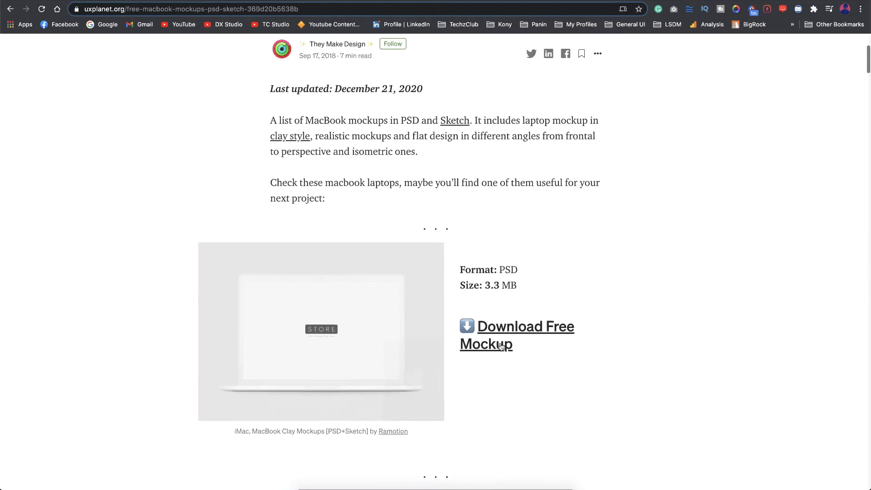
scroll(597, 317, down, 9)
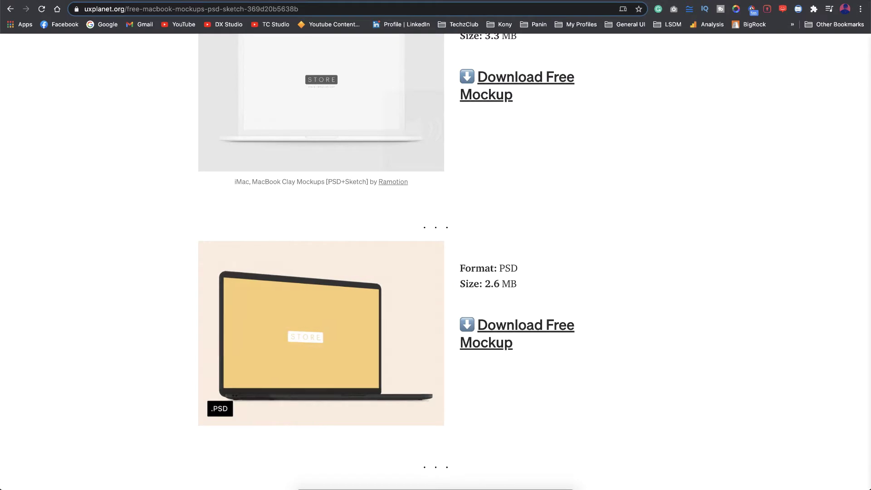
click(632, 1)
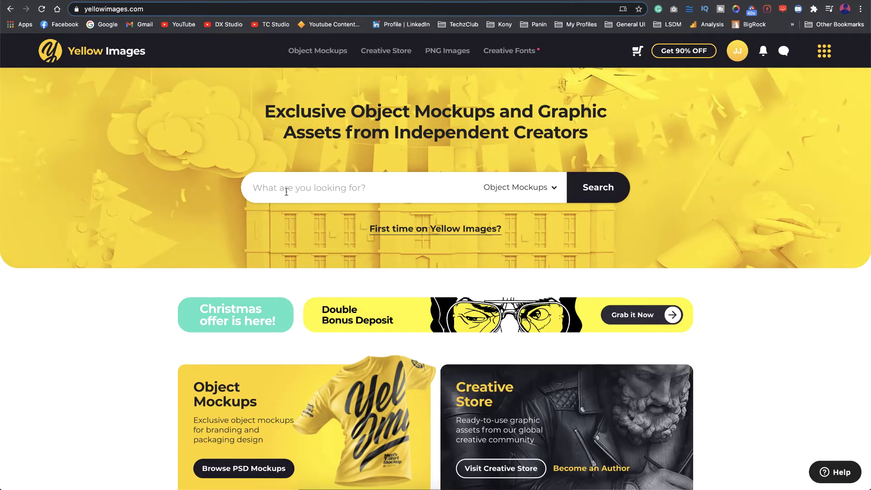
Search Yellow Images for 'macbook mockups'.
scroll(141, 320, down, 5)
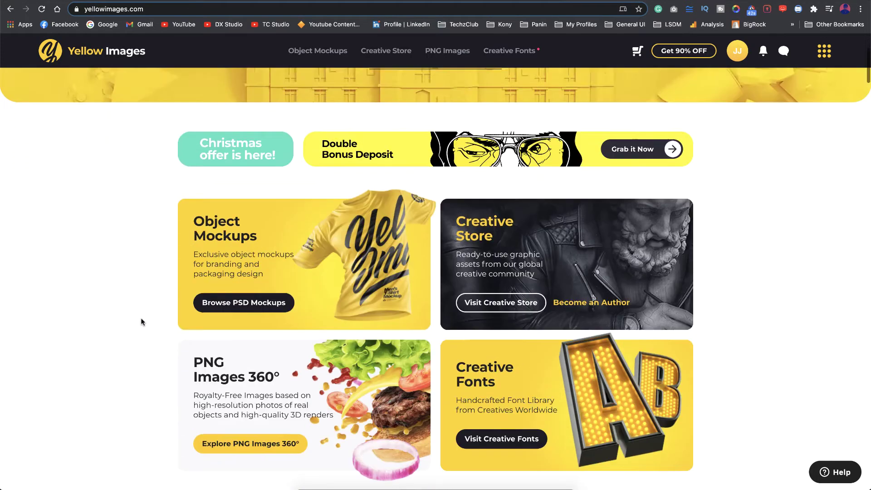
scroll(141, 320, up, 2)
scroll(140, 321, up, 3)
click(300, 186)
text(macbook mockups)
key(Return)
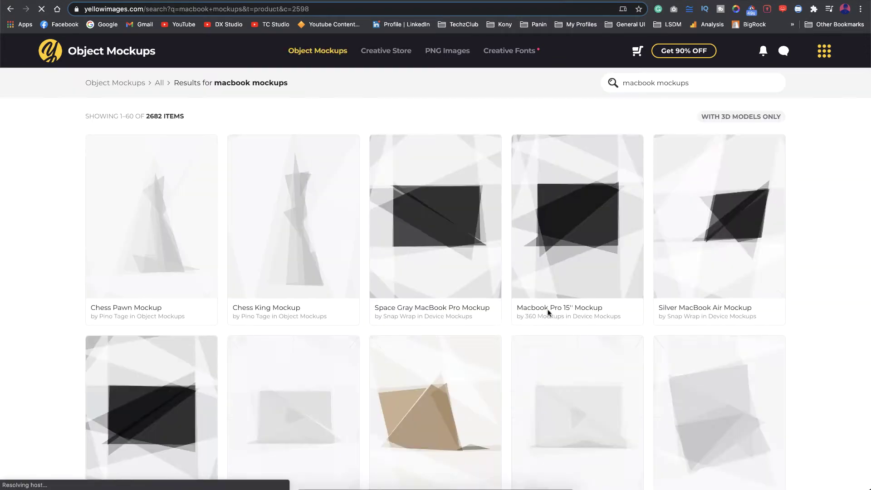
Scroll through the 'macbook mockups' object mockup results.
scroll(549, 313, down, 2)
scroll(549, 313, down, 3)
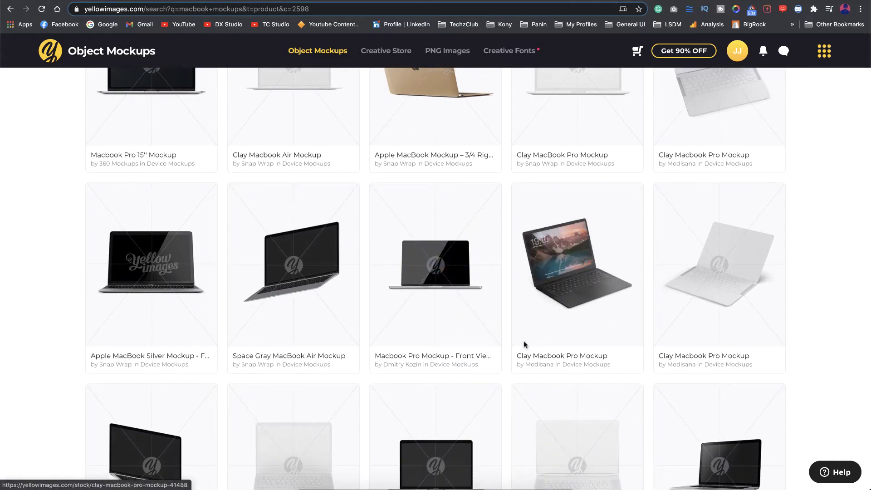
scroll(518, 350, down, 3)
scroll(331, 330, down, 4)
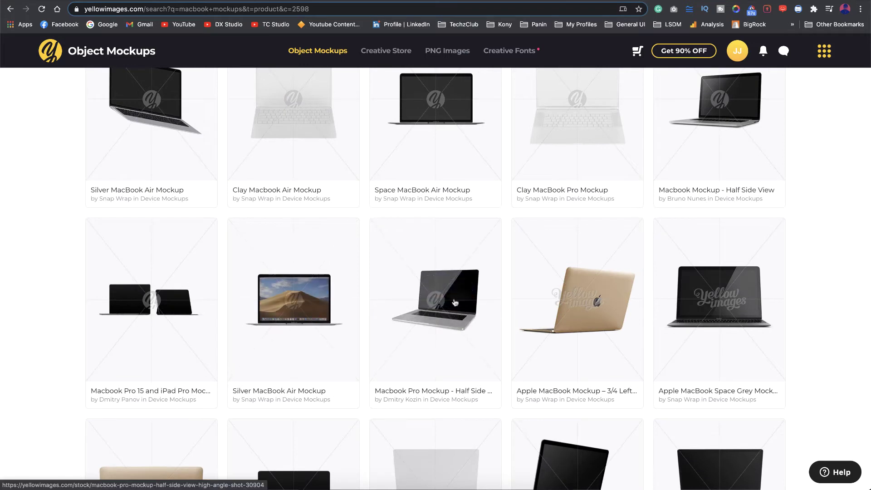
scroll(728, 314, down, 3)
scroll(728, 314, down, 4)
scroll(661, 242, up, 5)
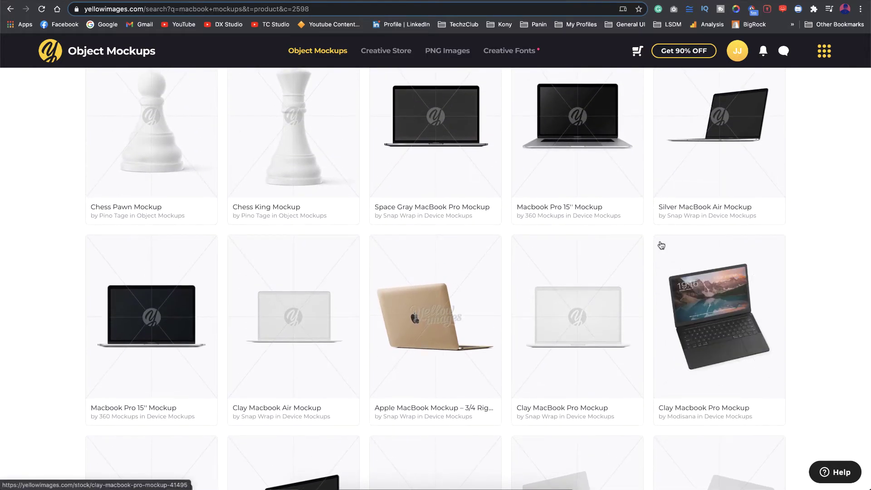
scroll(661, 246, up, 2)
Quick Look Wireframe.mp4 and Macbook.jpg on the Desktop, then hide Finder.
click(298, 484)
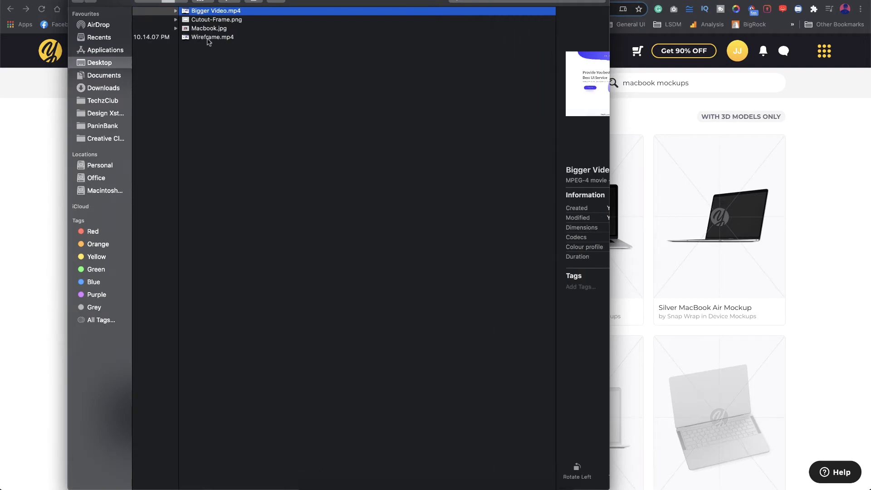
click(209, 38)
key(space)
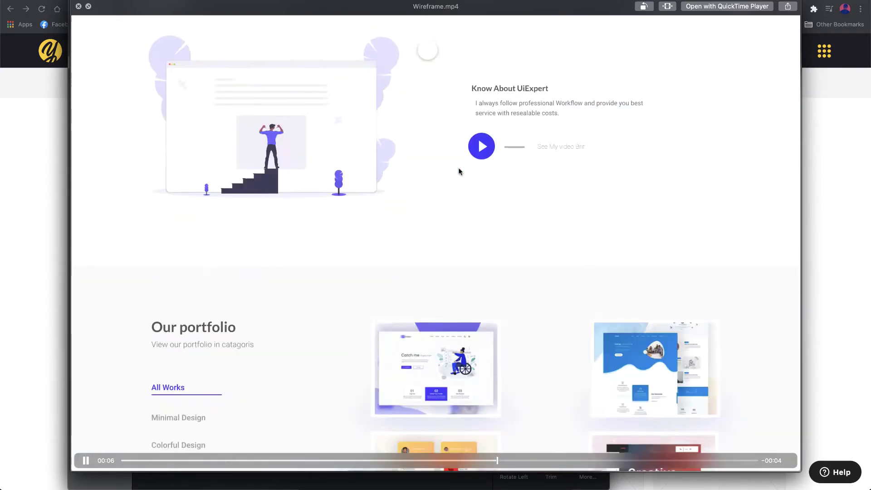
key(space)
key(Up)
key(space)
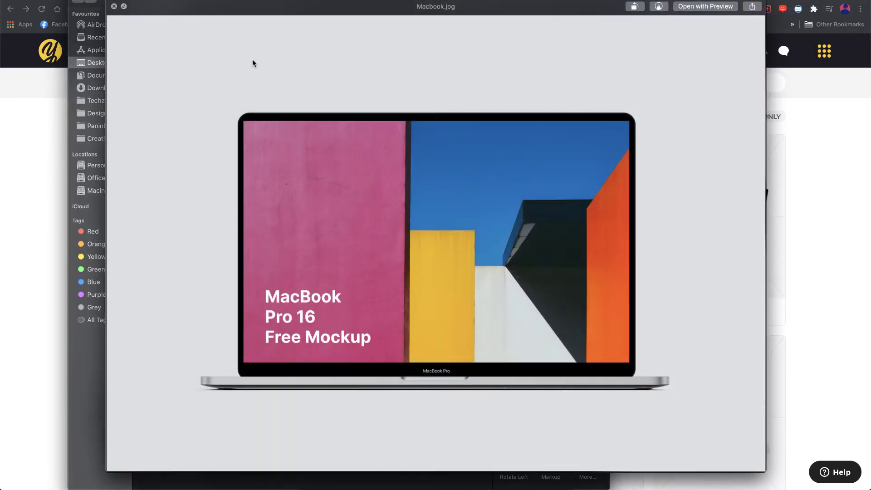
key(space)
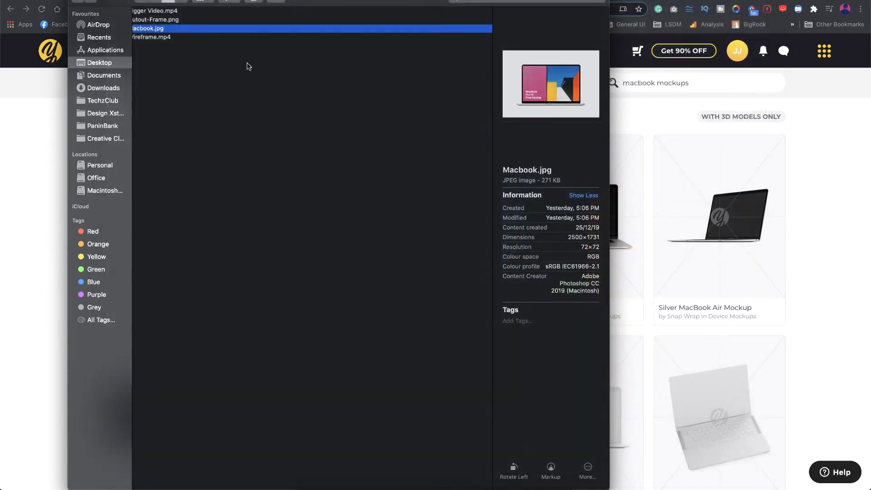
key(super+Tab)
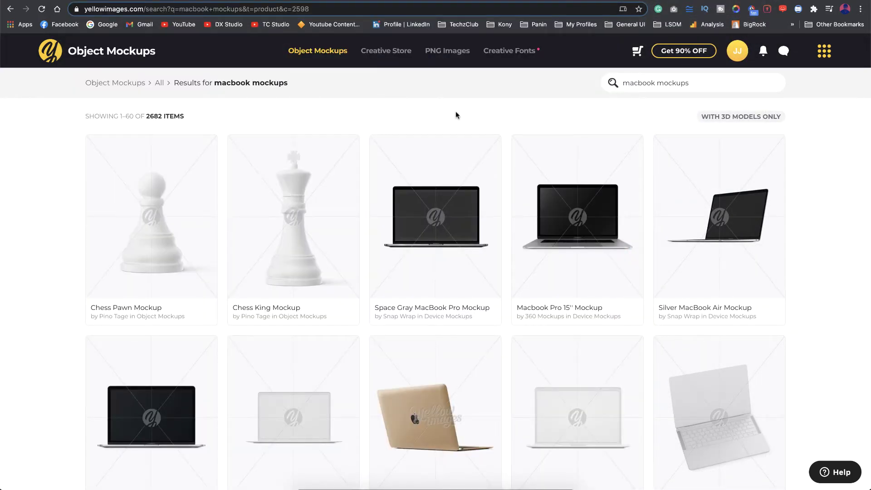
In the Kapwing workspace, create new content starting from a blank canvas.
key(ctrl+Tab)
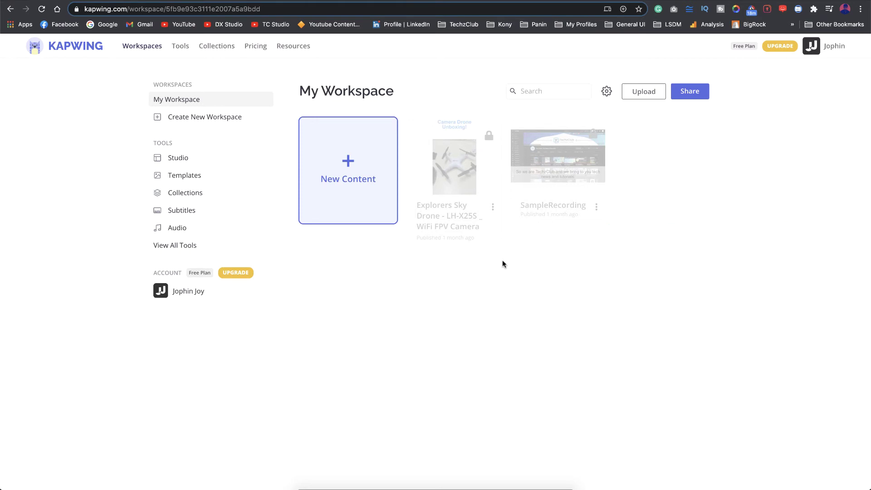
click(341, 177)
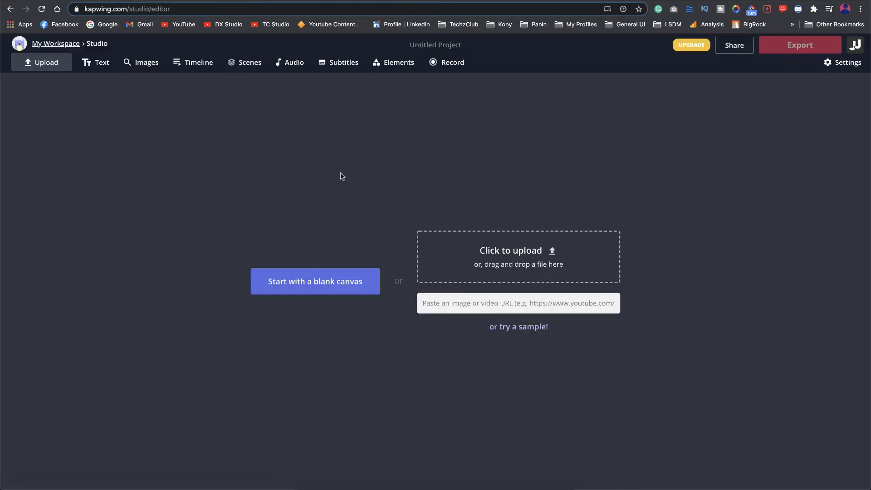
click(309, 283)
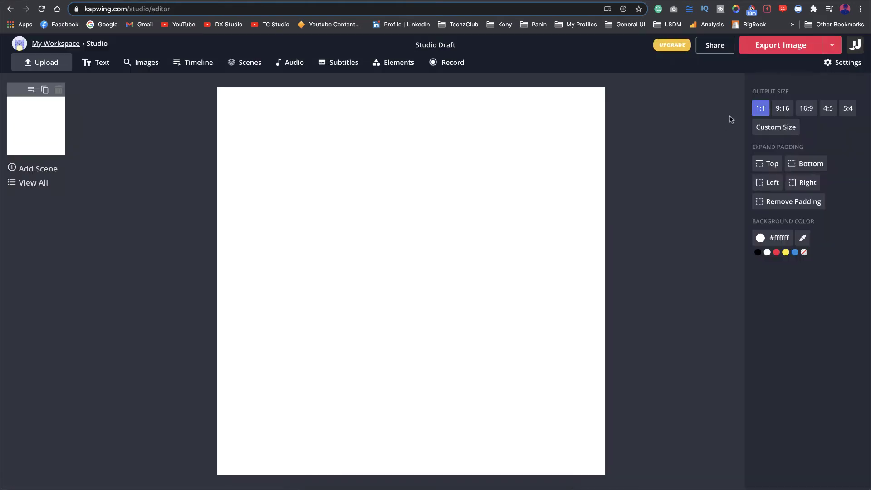
Set the canvas to 16:9 and drag Wireframe.mp4 and Macbook.jpg onto it.
click(805, 112)
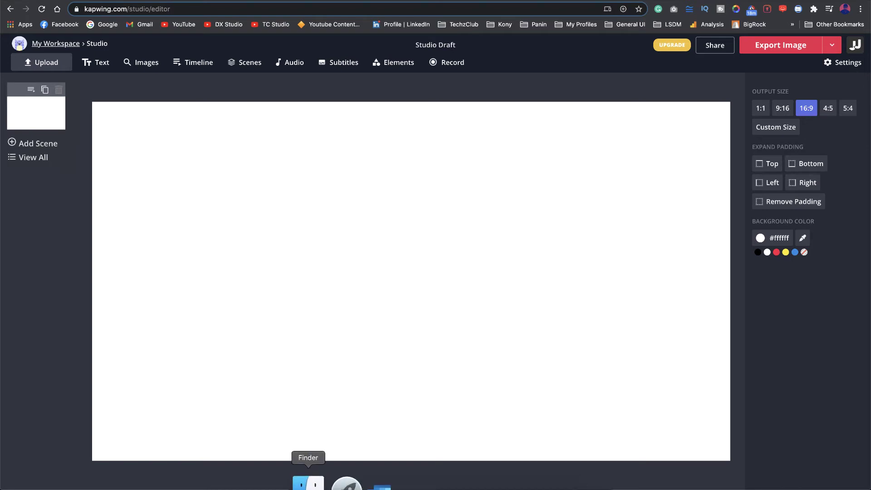
click(308, 482)
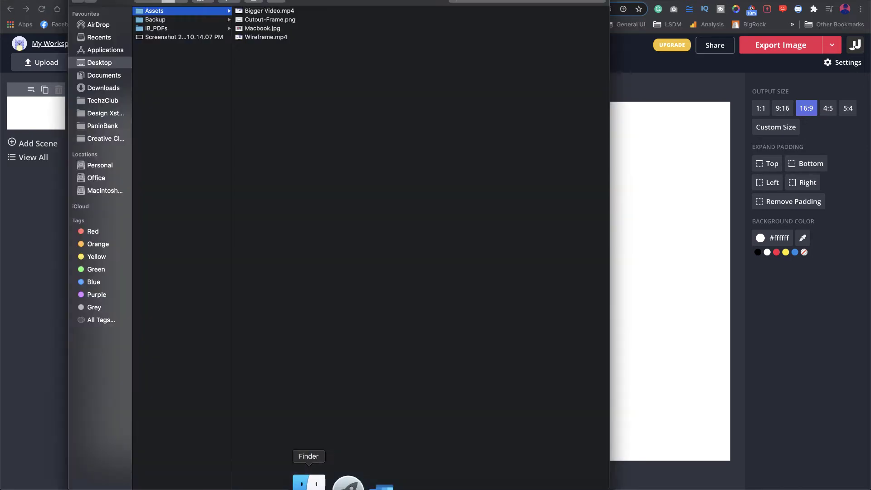
click(263, 38)
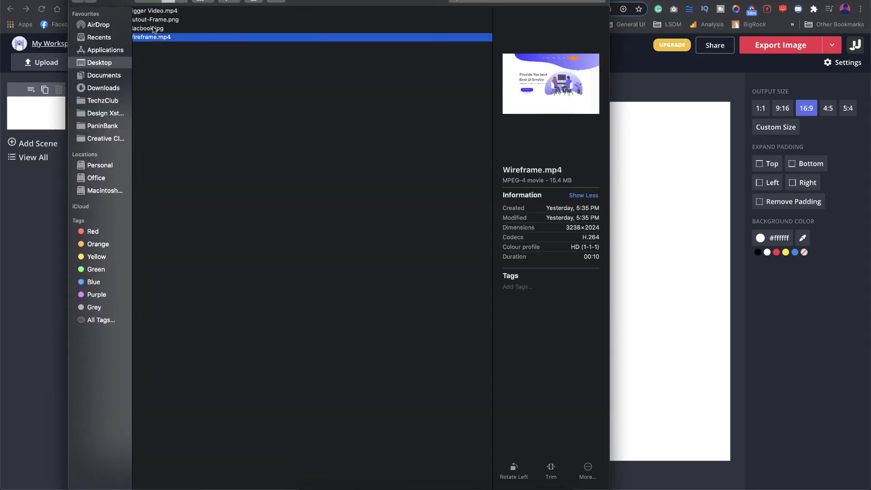
shift+click(153, 28)
drag(146, 31, 516, 198)
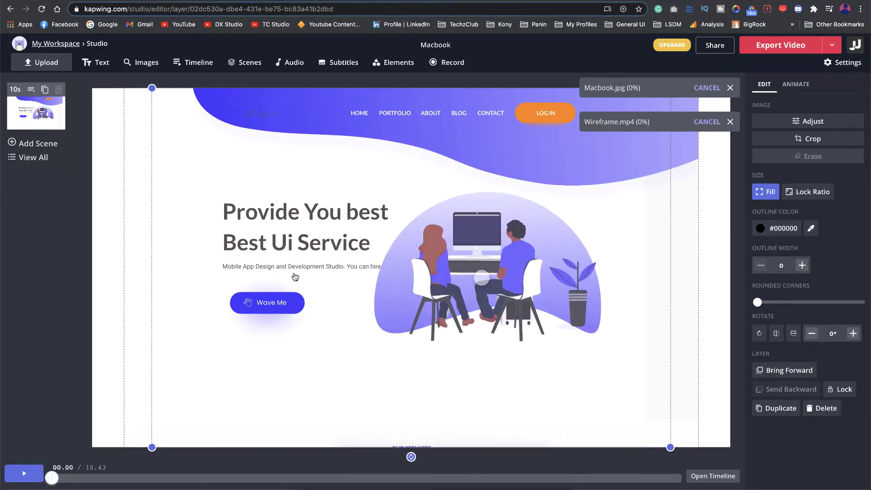
drag(296, 277, 335, 249)
Stretch the MacBook image out to the canvas edges.
click(204, 231)
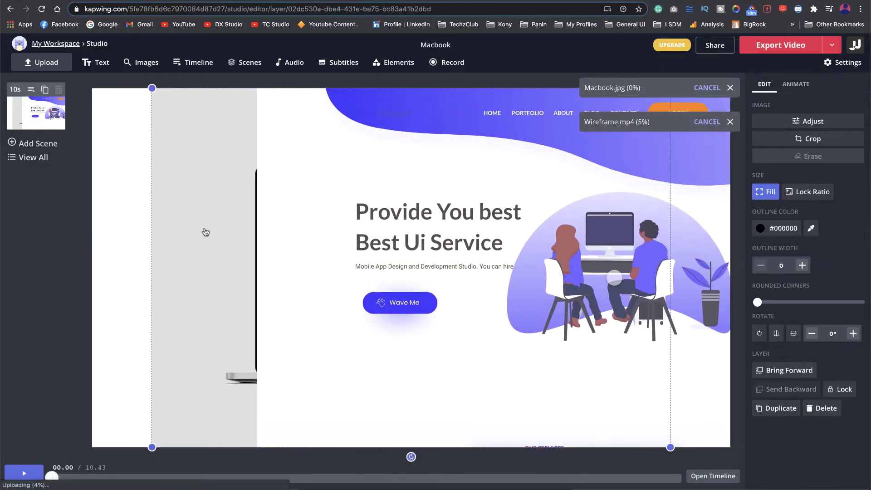
drag(152, 448, 91, 448)
drag(670, 448, 730, 448)
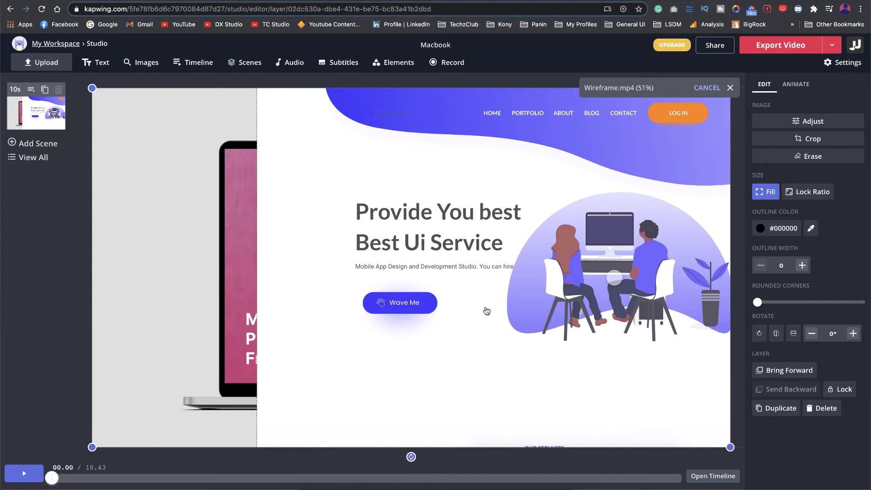
With Lock Ratio on, shrink and move the wireframe video onto the laptop screen.
click(464, 266)
drag(424, 195, 370, 195)
drag(202, 88, 270, 131)
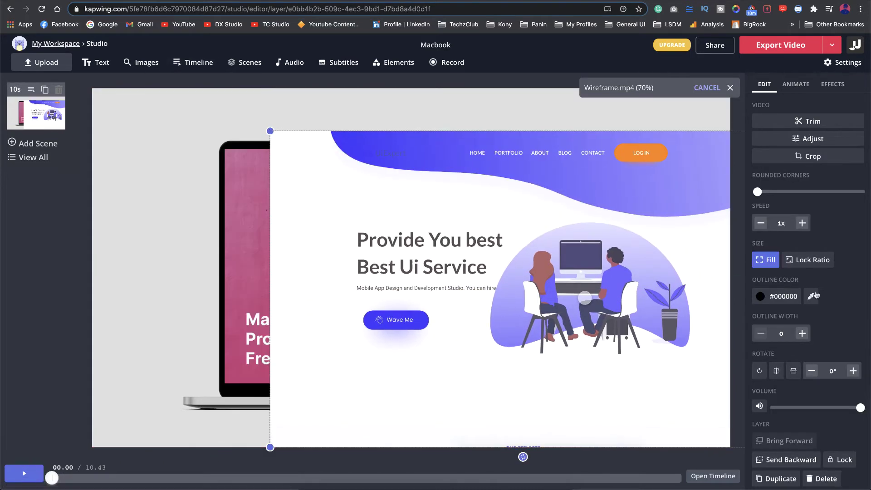
click(809, 263)
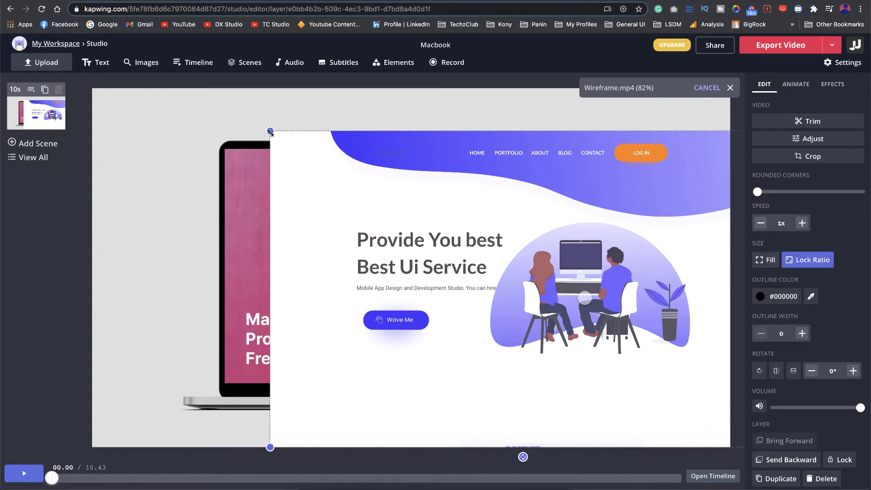
drag(270, 131, 317, 159)
drag(420, 236, 286, 233)
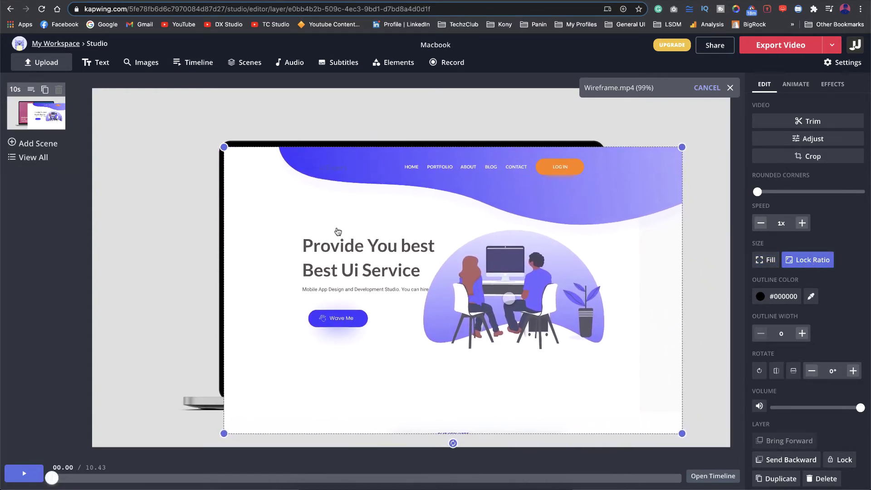
drag(683, 435, 593, 385)
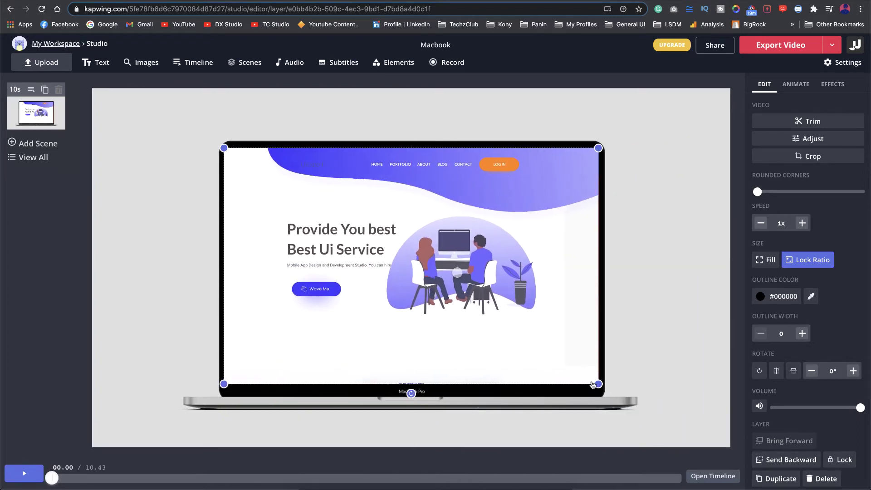
Preview the composition and give the screen video slightly rounded corners.
click(682, 342)
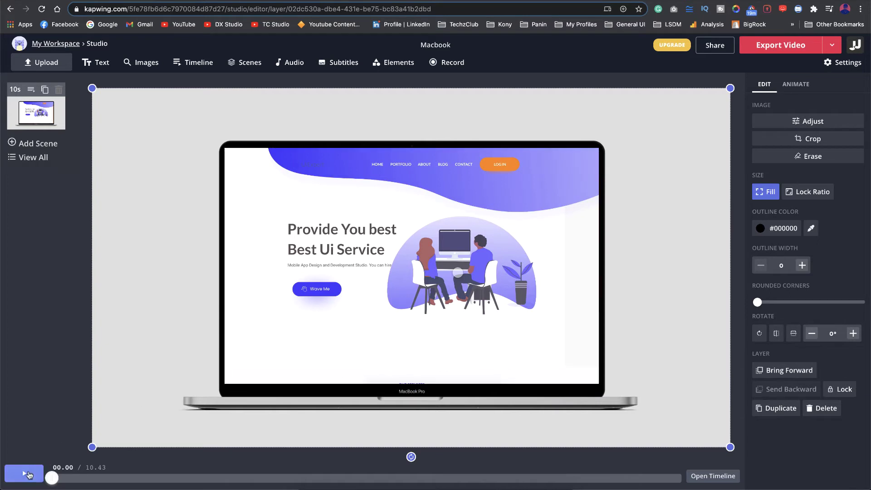
click(26, 476)
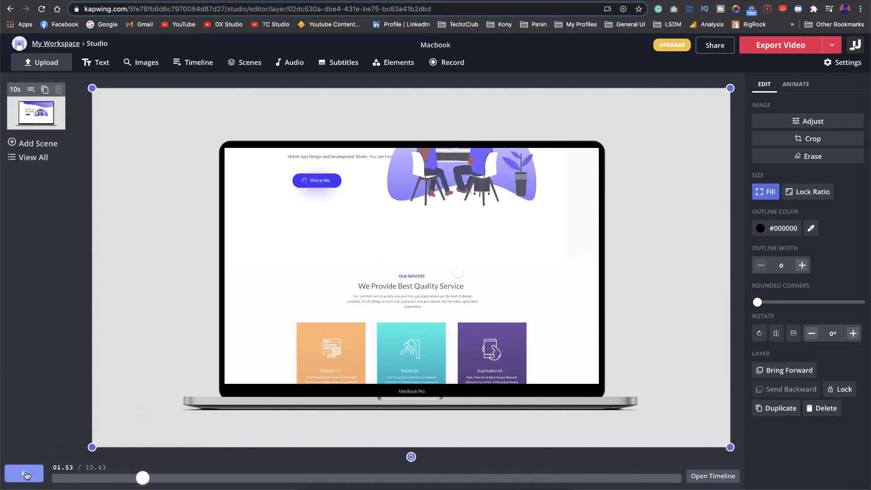
click(26, 475)
click(421, 298)
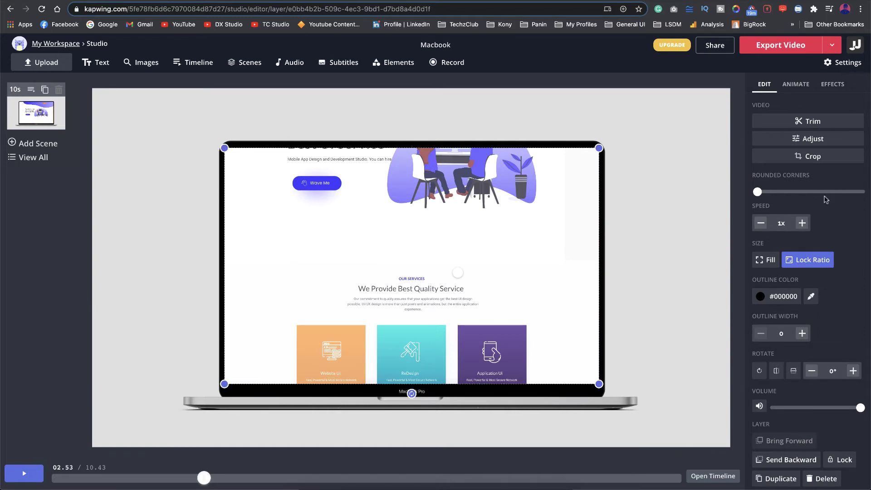
drag(759, 195, 765, 194)
click(709, 220)
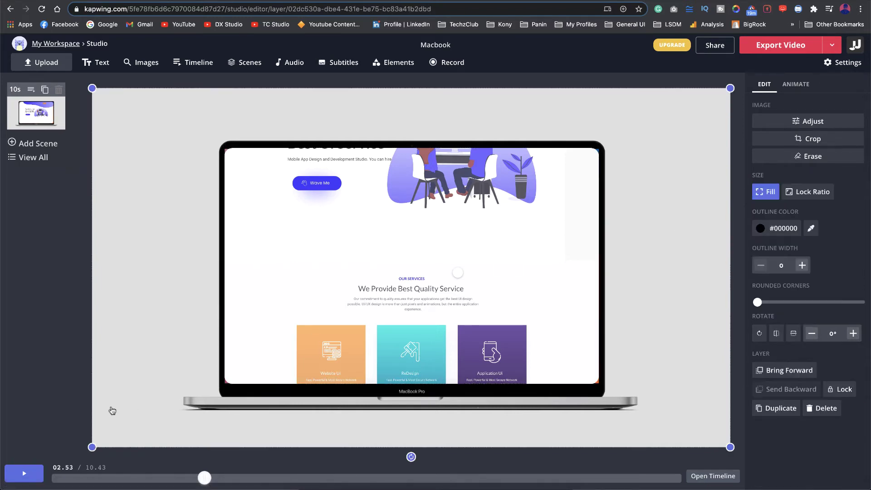
click(43, 470)
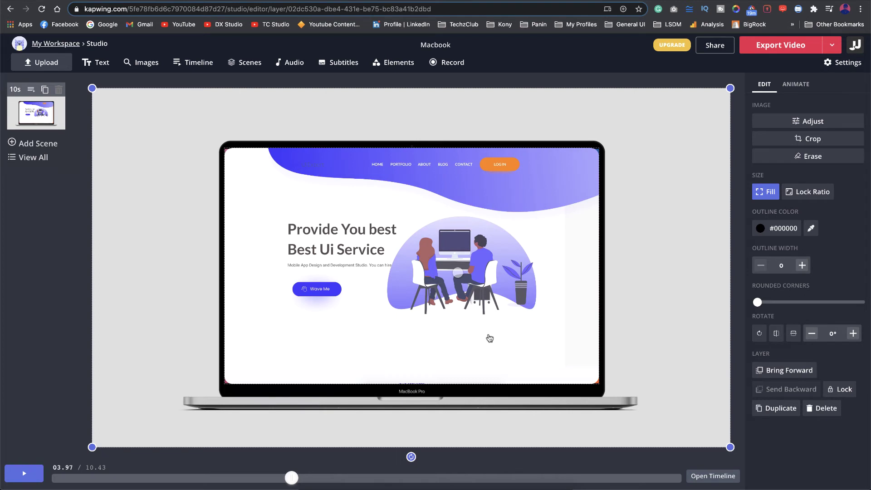
click(487, 291)
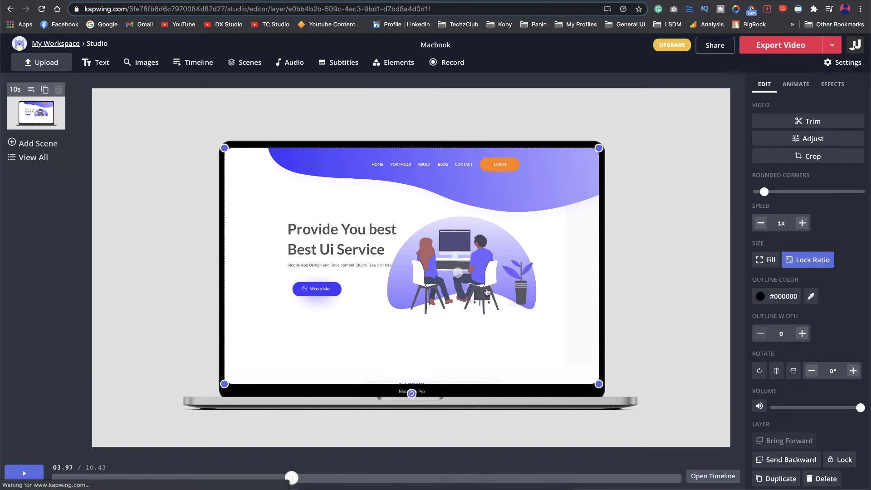
Replace the screen video with Bigger Video.mp4 from the Assets folder.
key(Delete)
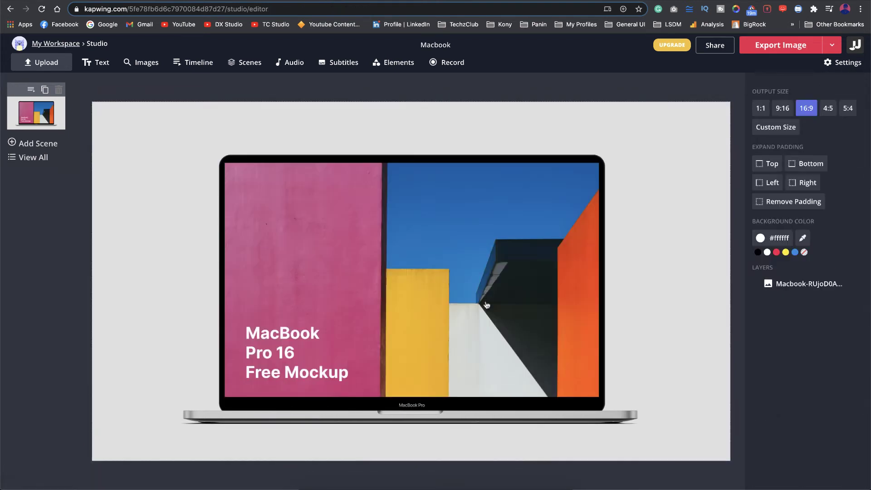
click(302, 482)
click(214, 66)
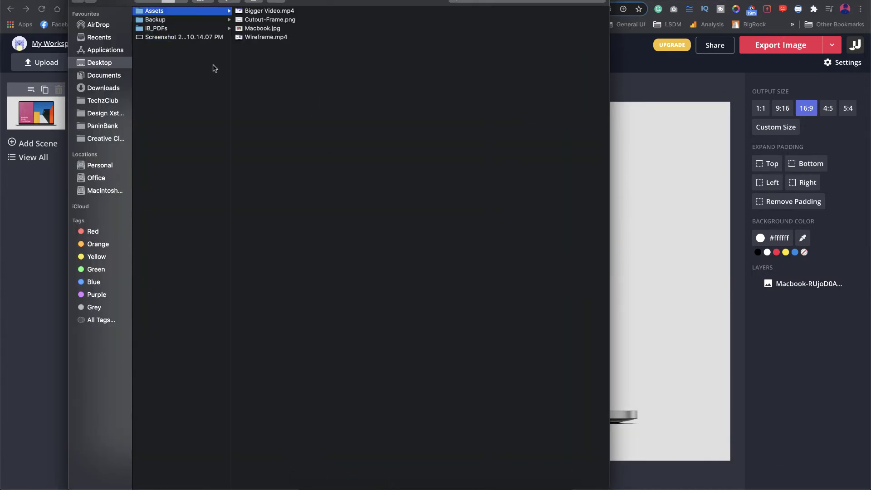
double_click(258, 12)
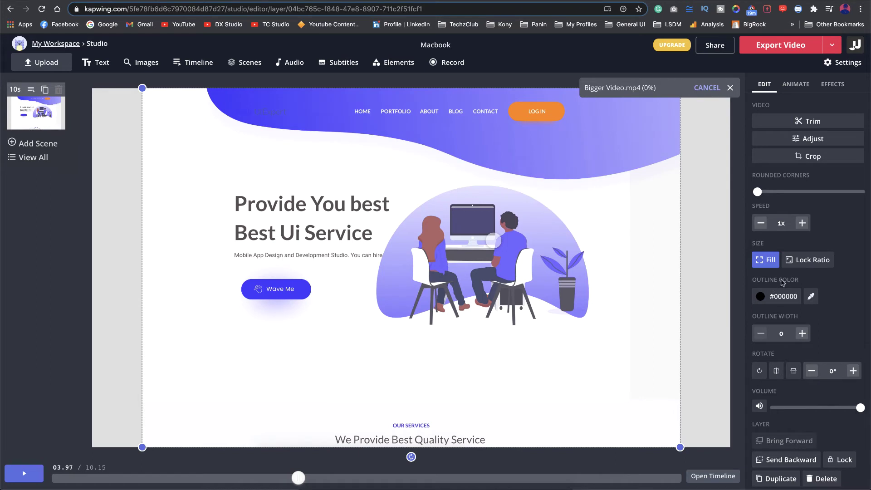
Lock the ratio and resize Bigger Video.mp4 to cover the MacBook's screen.
click(809, 260)
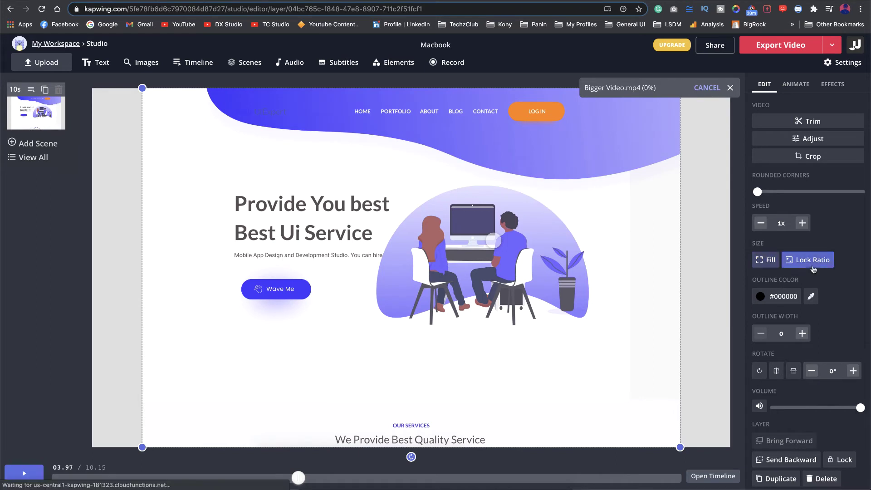
drag(142, 87, 221, 151)
drag(279, 177, 271, 177)
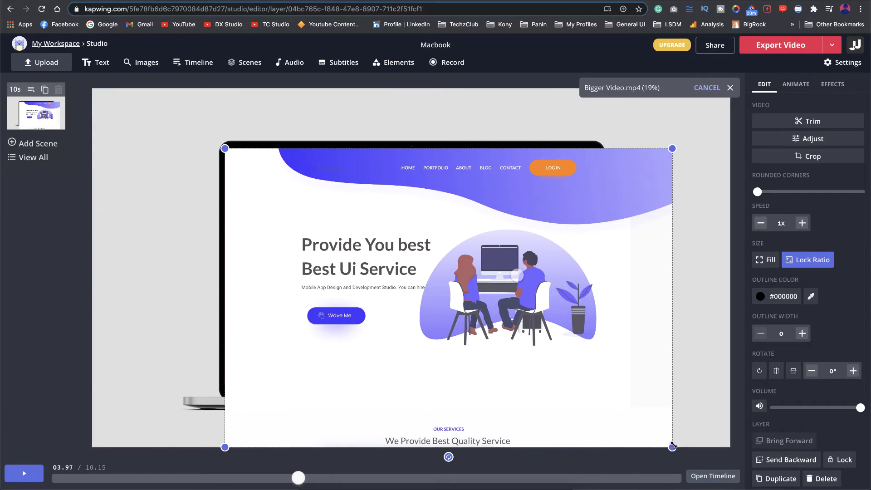
drag(672, 448, 545, 383)
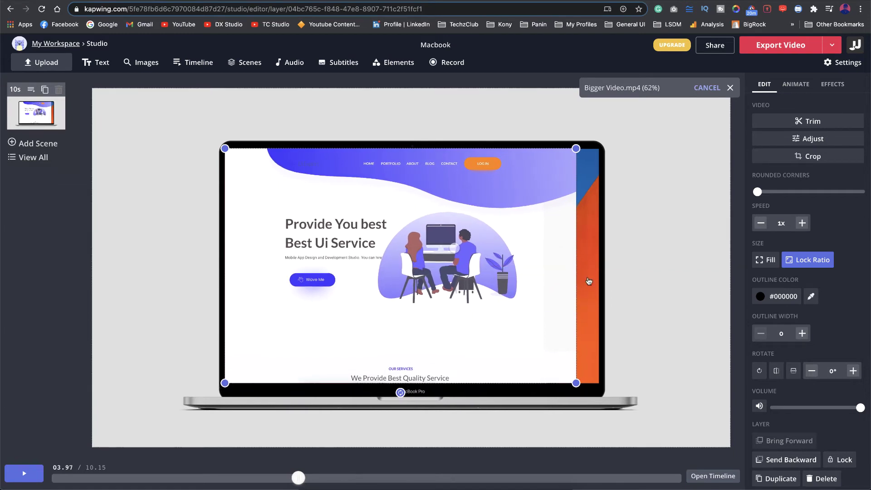
drag(576, 384, 601, 400)
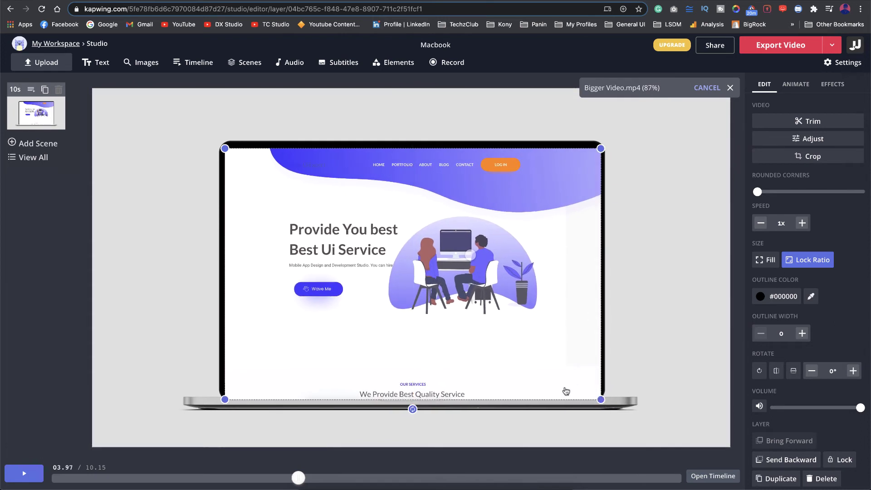
click(572, 403)
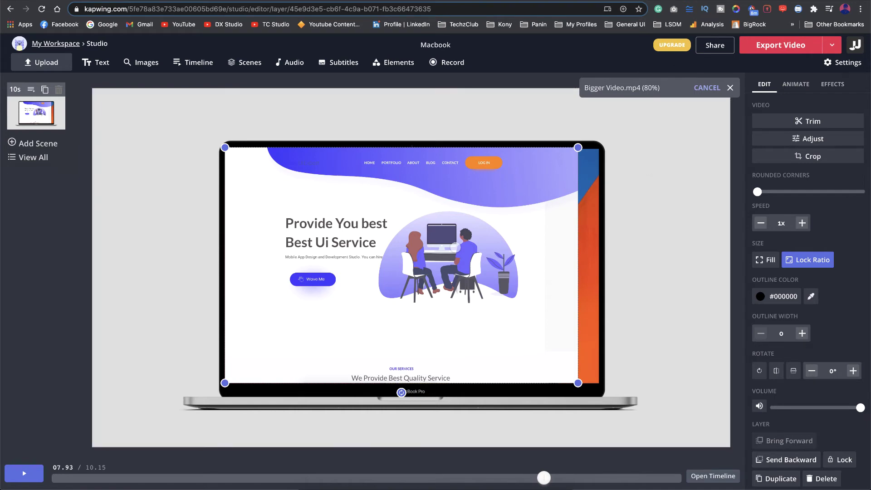
Open Macbook.jpg in Photopea for editing.
key(ctrl+Tab)
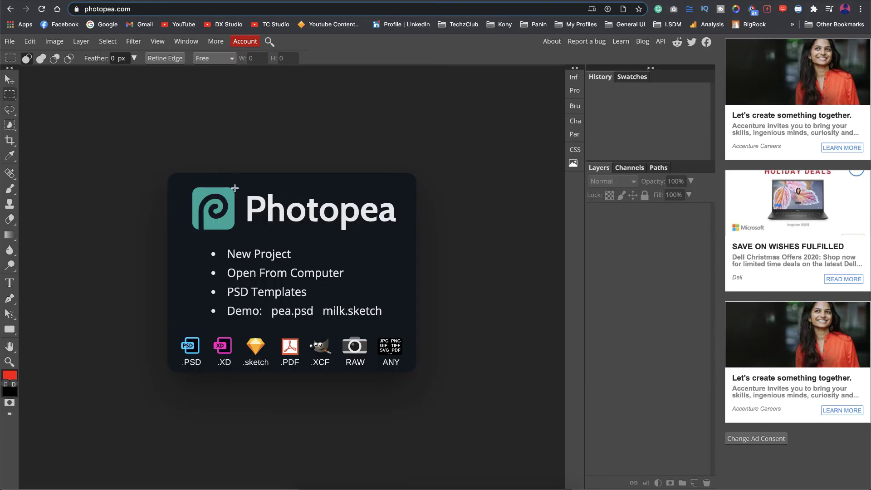
click(312, 482)
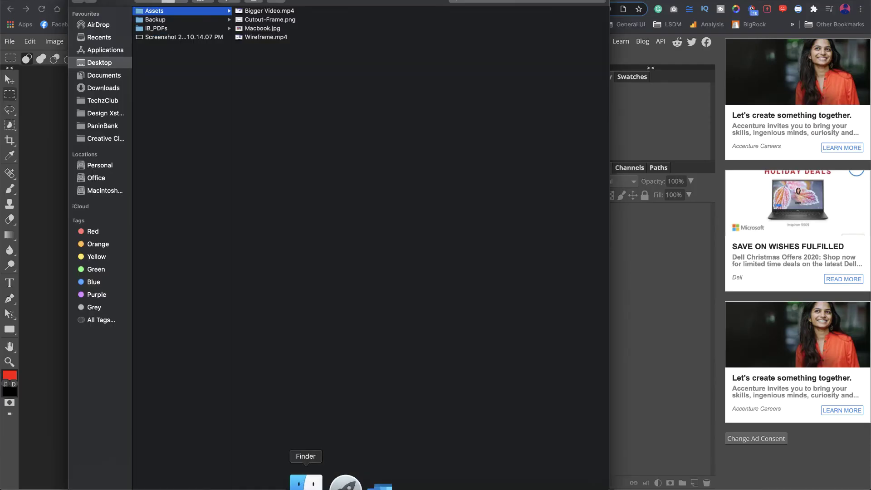
click(261, 30)
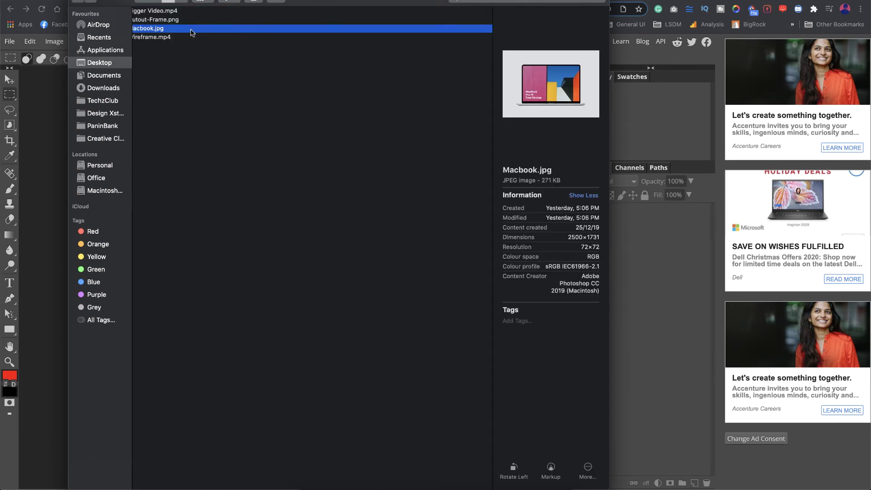
double_click(190, 28)
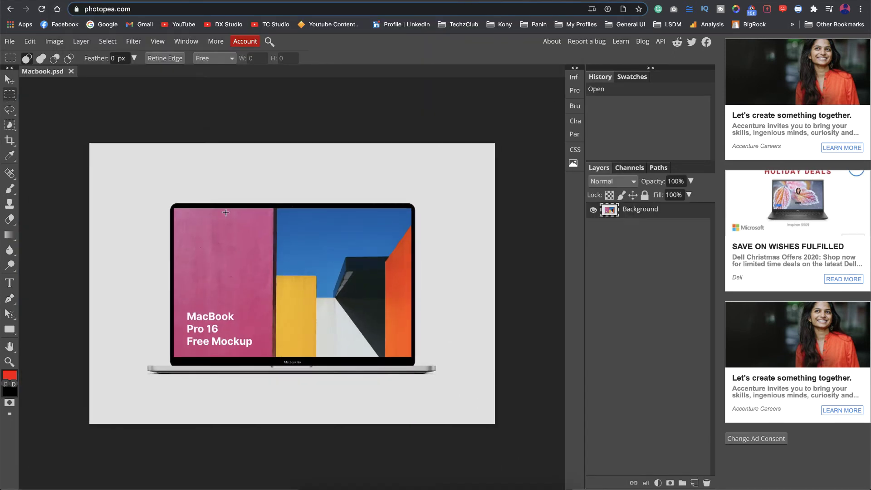
Erase the laptop's screen area to transparency and clear the selection.
drag(174, 208, 412, 357)
key(Delete)
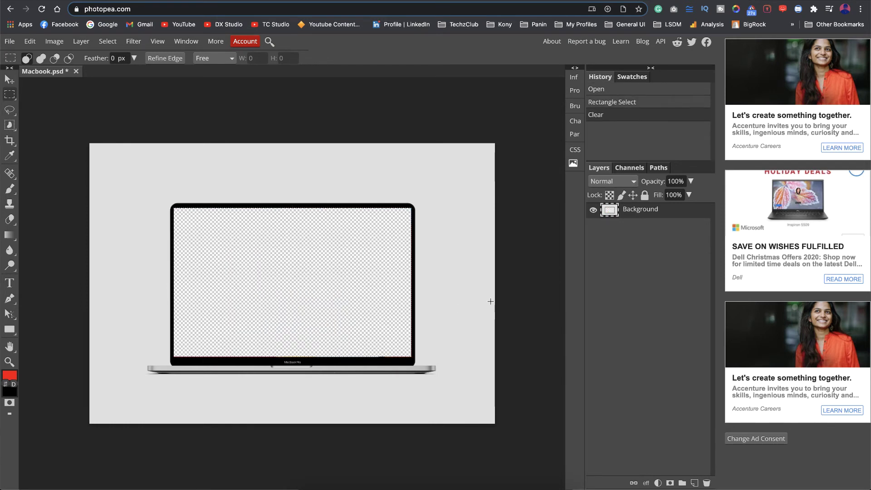
key(super+d)
Export the cut-out mockup as Cutout-Frame.png and locate the file in Finder.
click(9, 42)
mouse_move(45, 169)
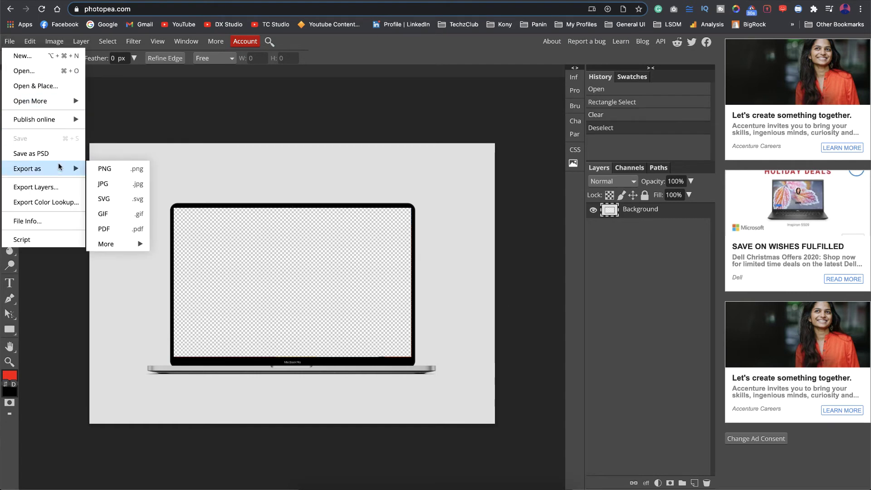
click(100, 169)
click(428, 113)
click(307, 482)
click(175, 21)
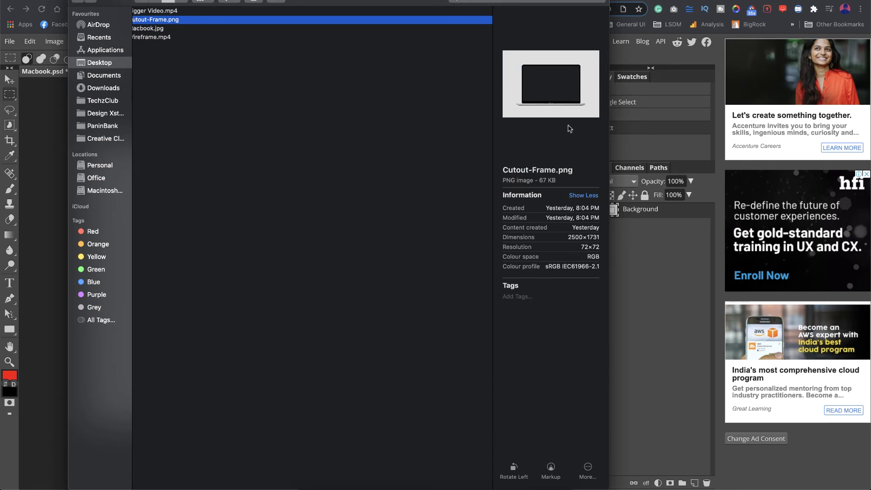
Add Cutout-Frame.png to the Kapwing project and stretch it across the whole canvas.
key(space)
key(space)
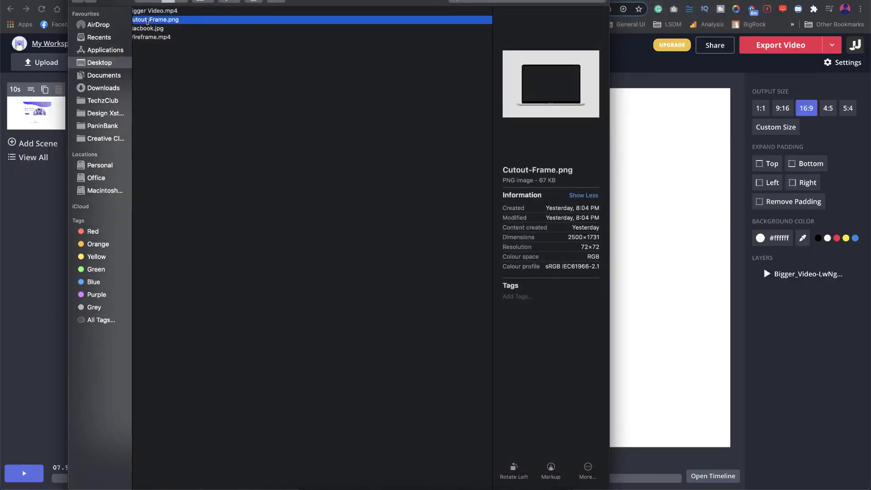
drag(176, 20, 407, 237)
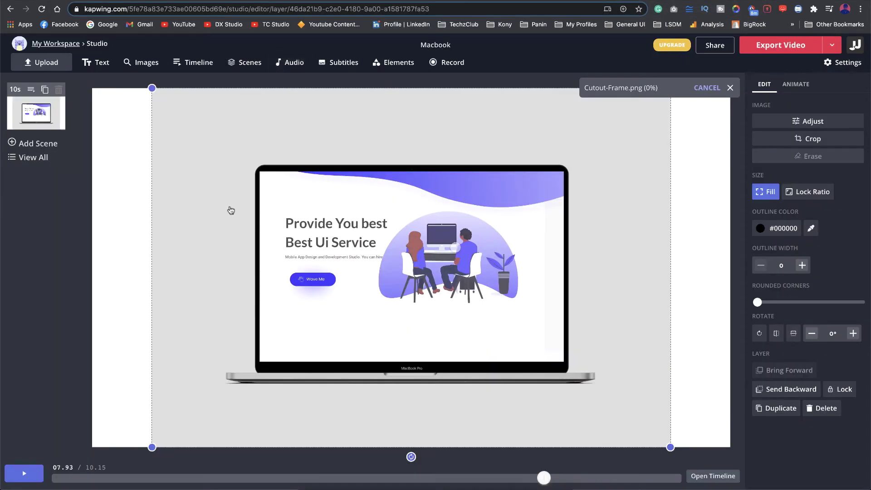
drag(152, 447, 91, 447)
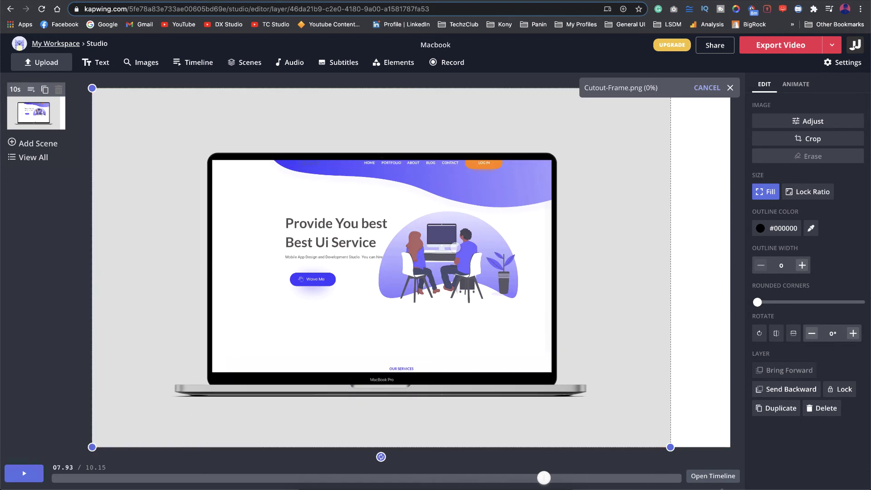
drag(671, 447, 730, 448)
Enlarge the website video, send it behind the laptop frame, and preview the result.
click(788, 390)
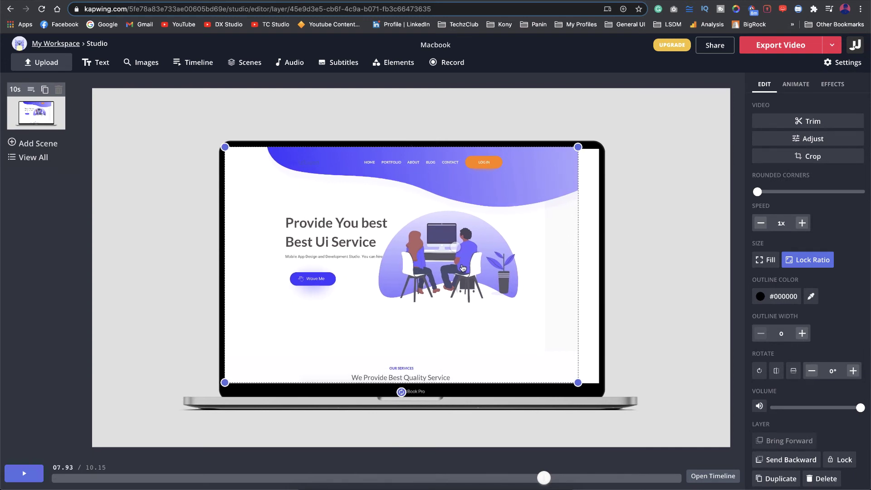
drag(580, 384, 608, 402)
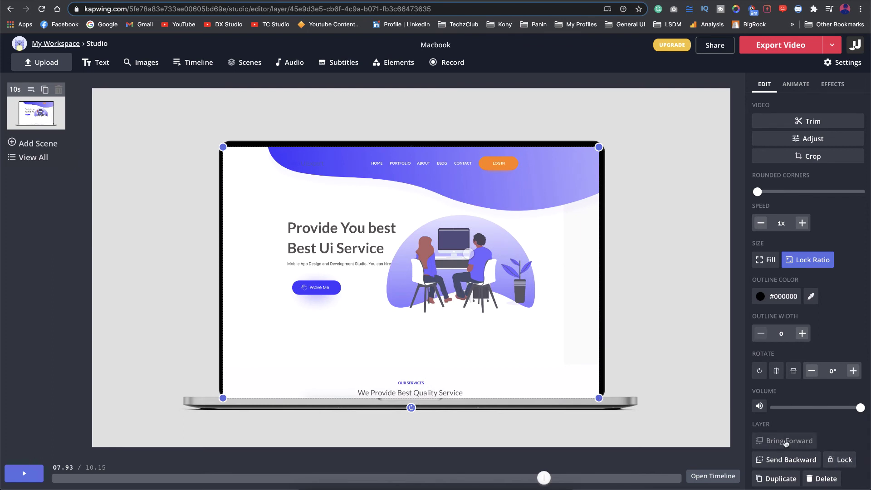
click(792, 461)
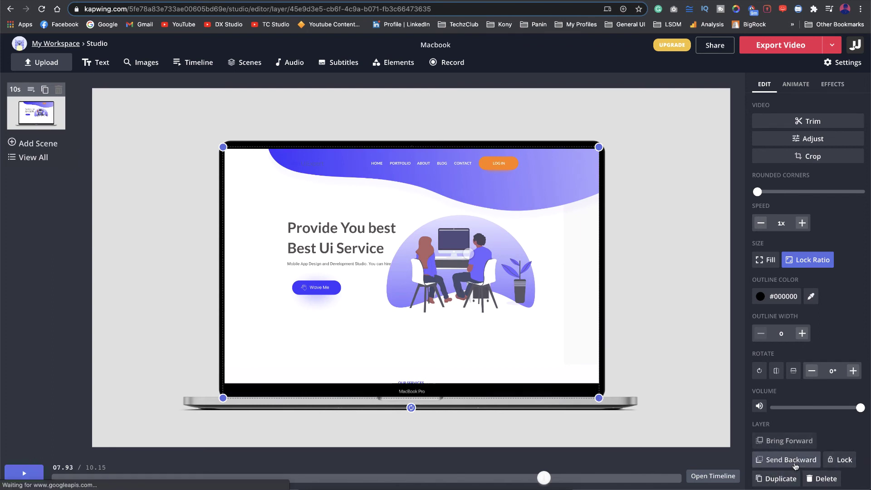
click(692, 317)
click(14, 472)
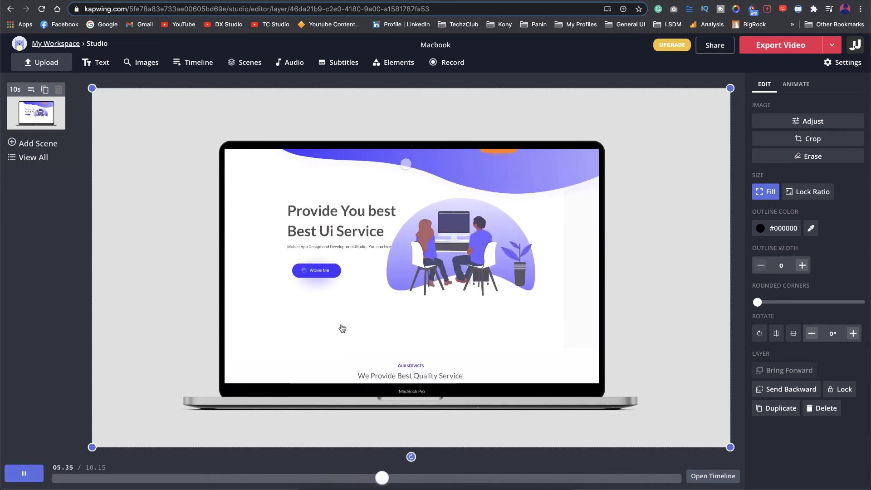
key(space)
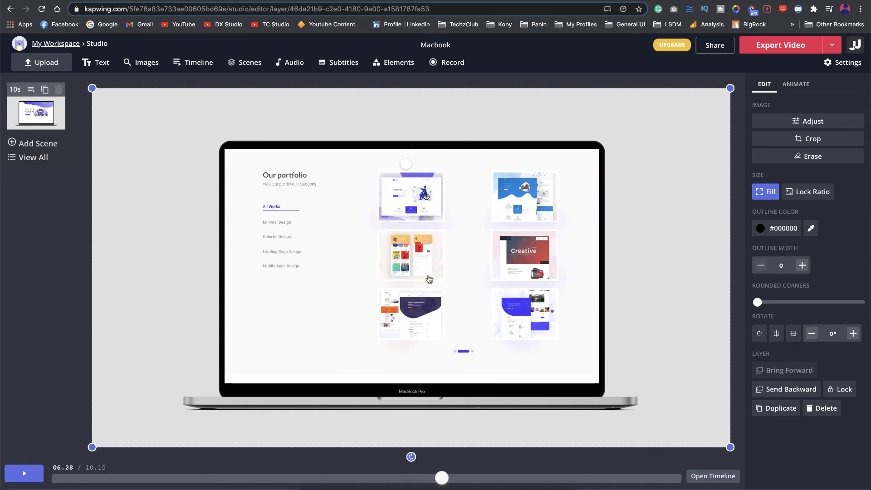
Trim the website video to start at 00:03.66, making it 6.49 s, then preview it.
click(499, 192)
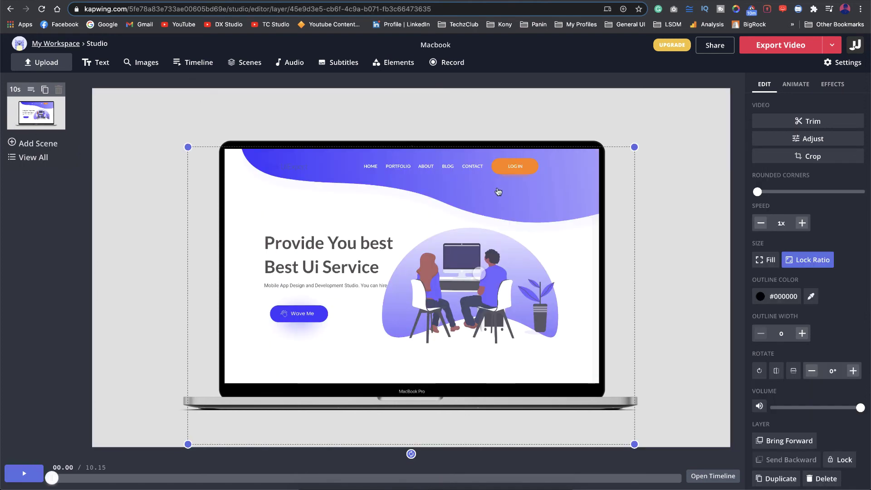
click(824, 124)
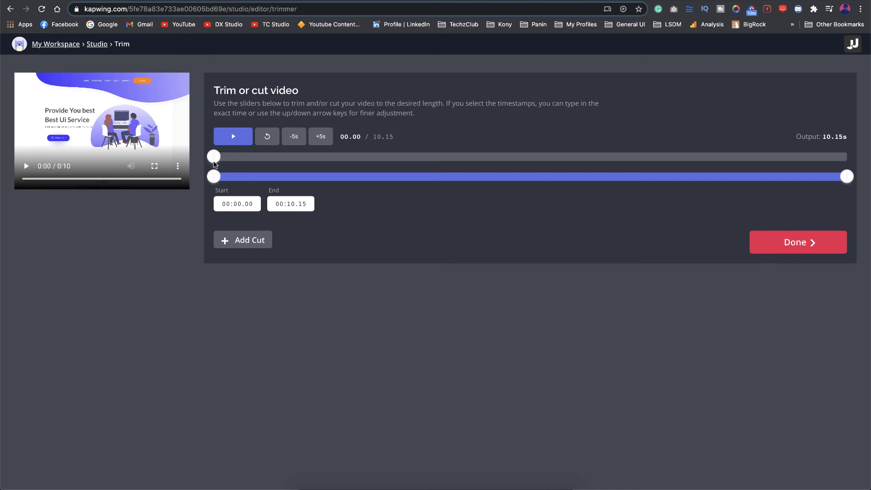
drag(213, 178, 444, 178)
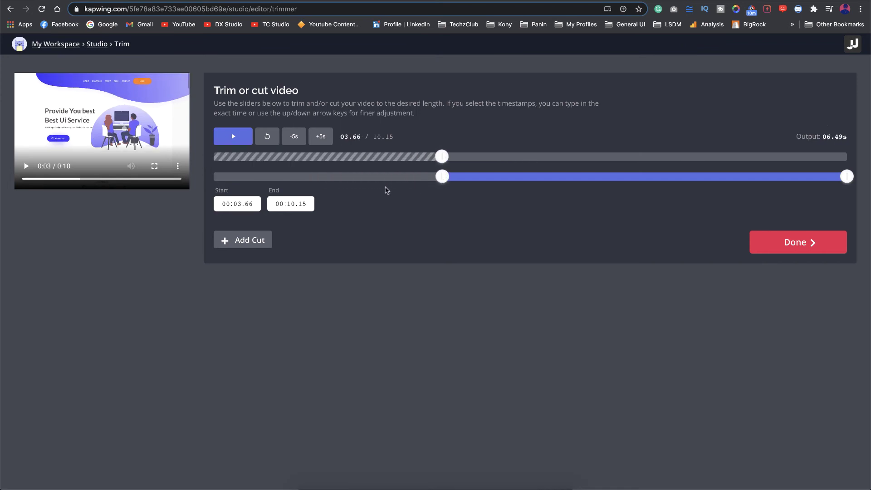
click(797, 242)
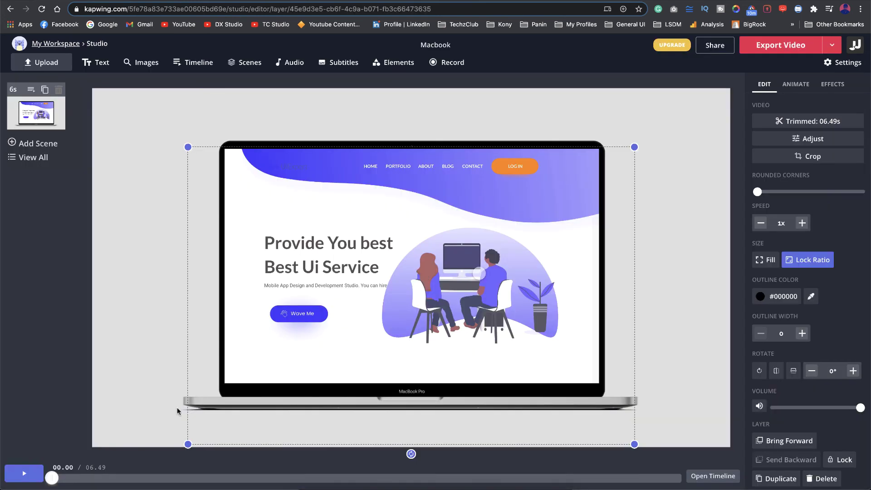
click(24, 474)
key(space)
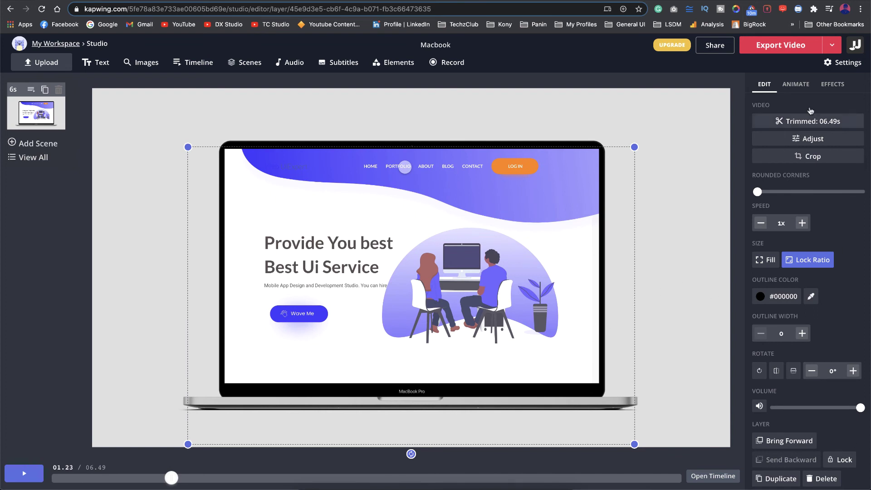
Export the Macbook project as MP4, download it, and preview the downloaded video.
click(794, 47)
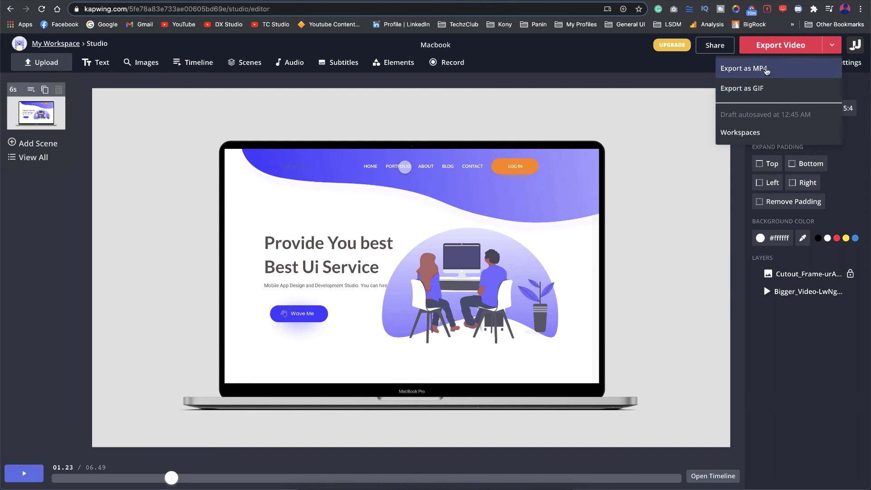
click(767, 69)
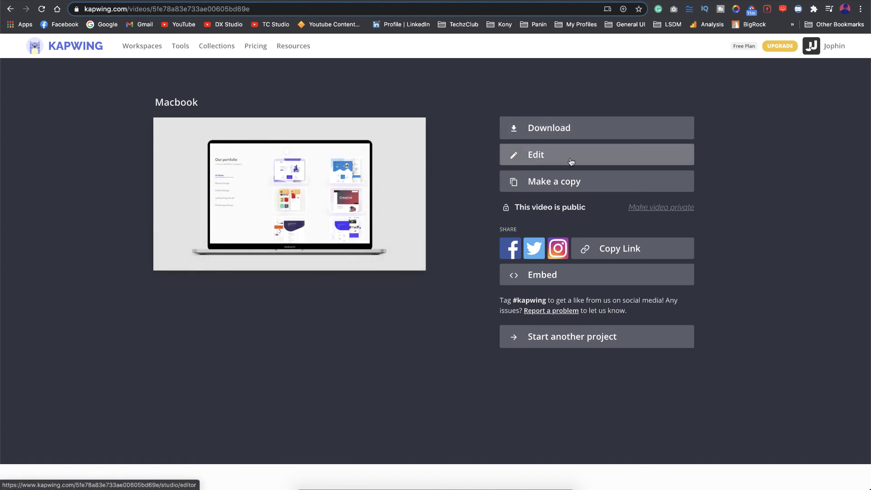
click(581, 129)
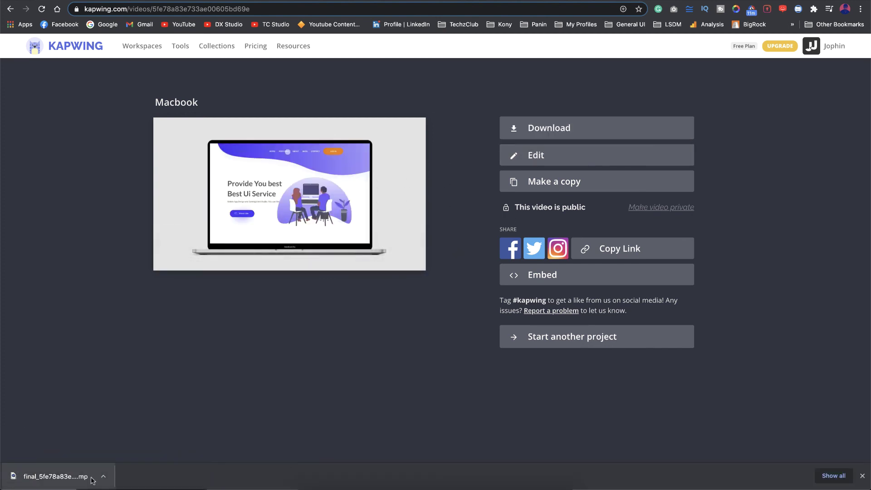
click(97, 472)
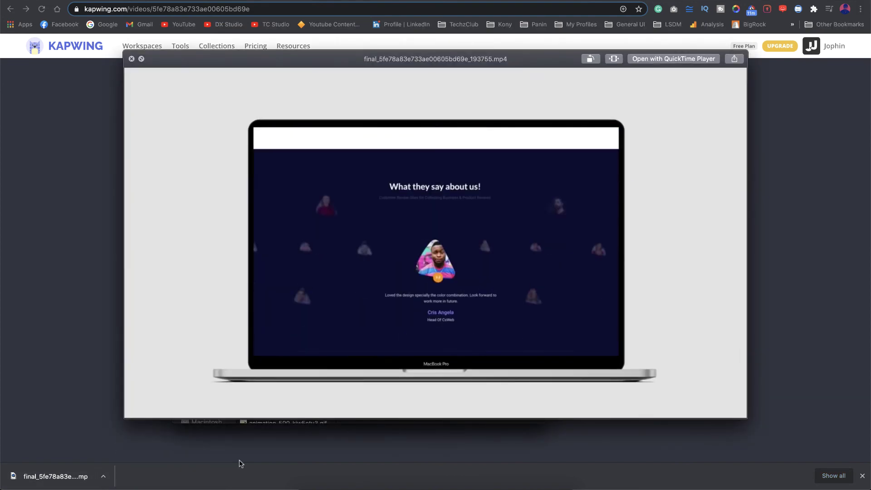